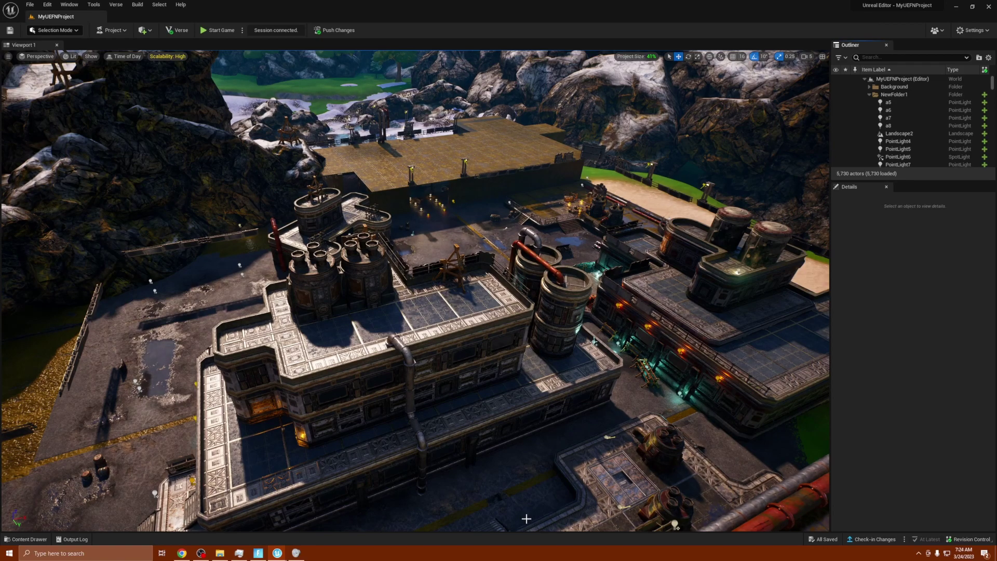
# Examine the custom map from the industrial outpost past the rocks and hills to the villa and lake
pyautogui.moveTo(481, 472); pyautogui.dragTo(721, 472, button='right')
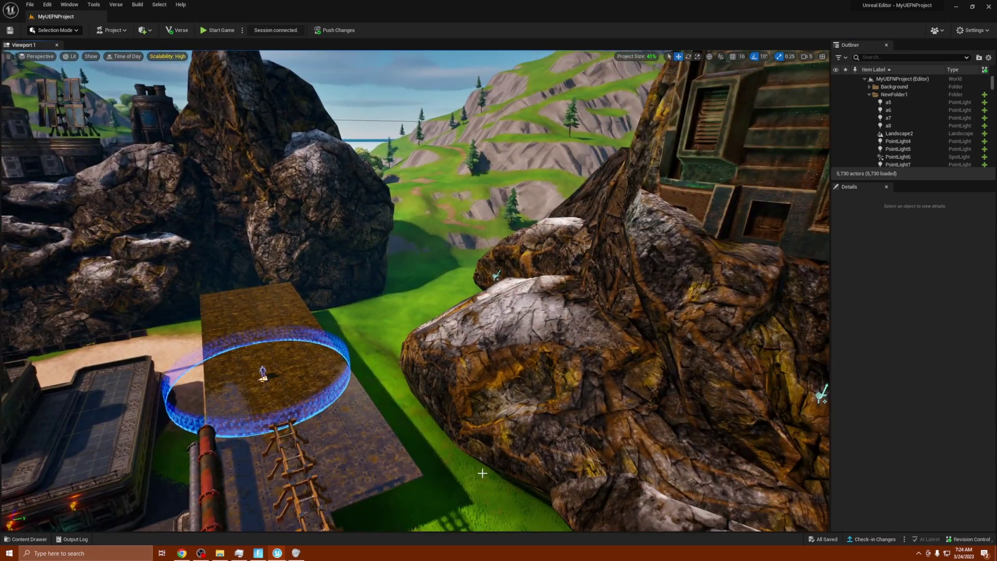
pyautogui.scroll(3, 482, 473)
pyautogui.scroll(3, 482, 473)
pyautogui.moveTo(478, 462); pyautogui.dragTo(478, 395, button='right')
pyautogui.scroll(6, 478, 460)
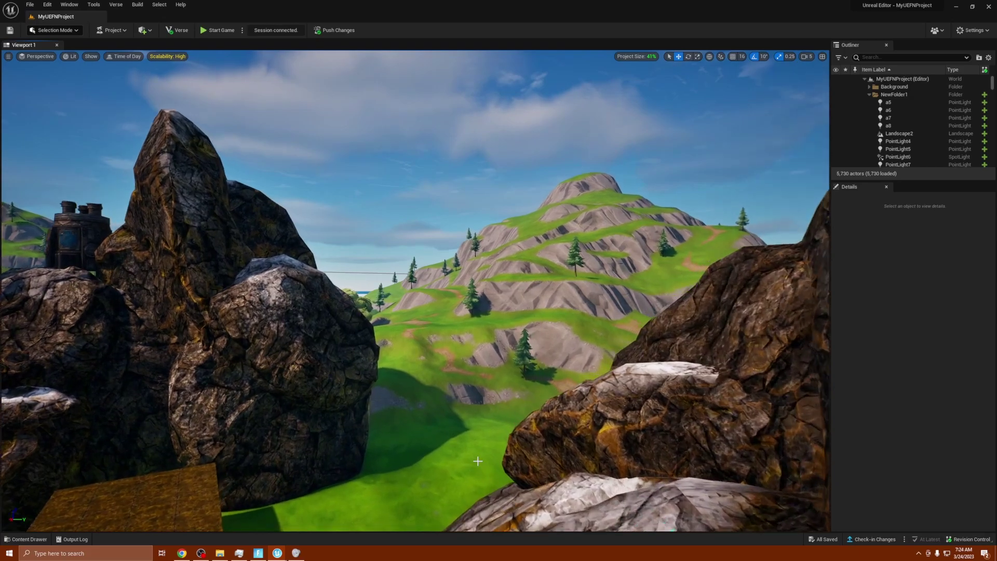
pyautogui.moveTo(478, 461); pyautogui.dragTo(450, 472, button='right')
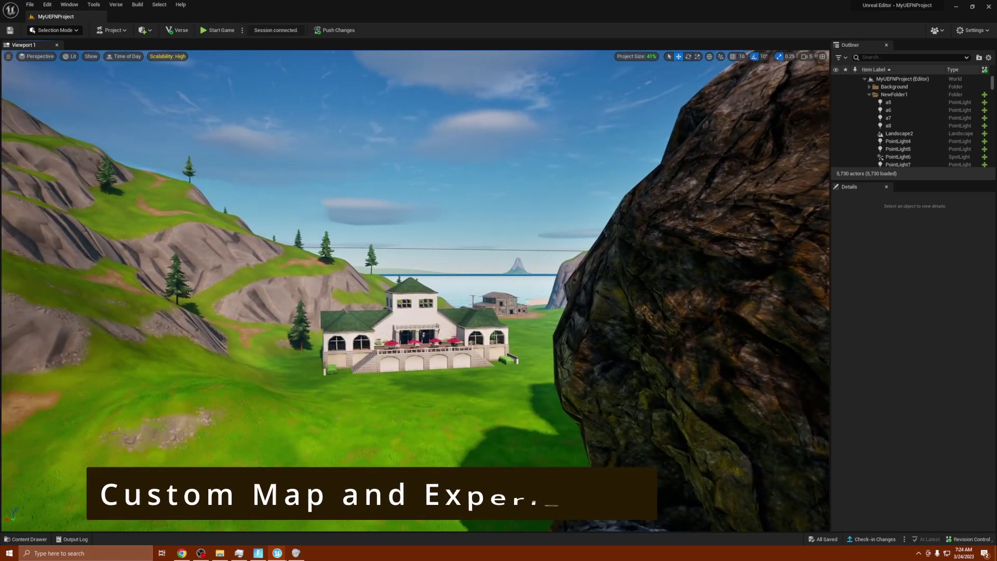
pyautogui.press('w')
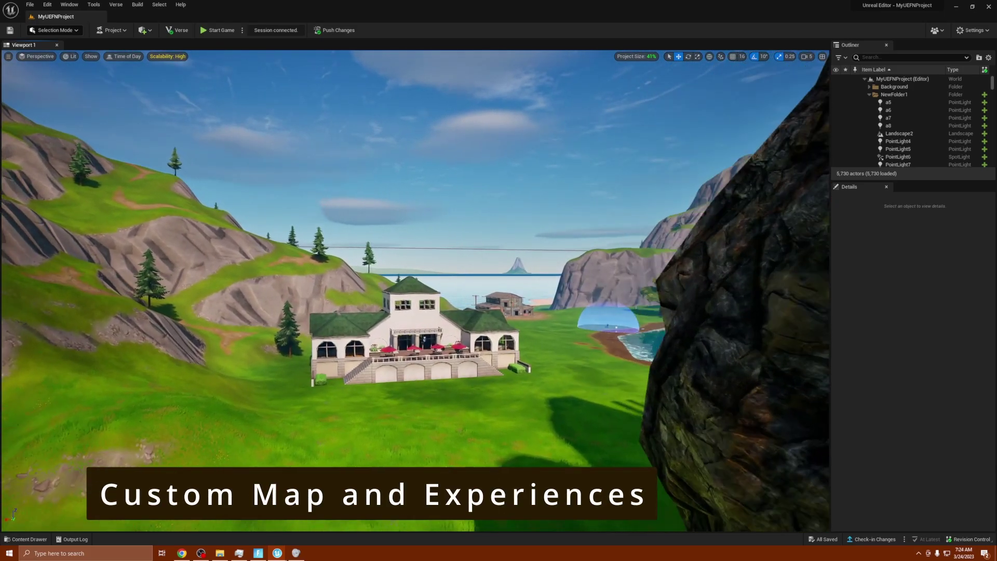
pyautogui.press('w')
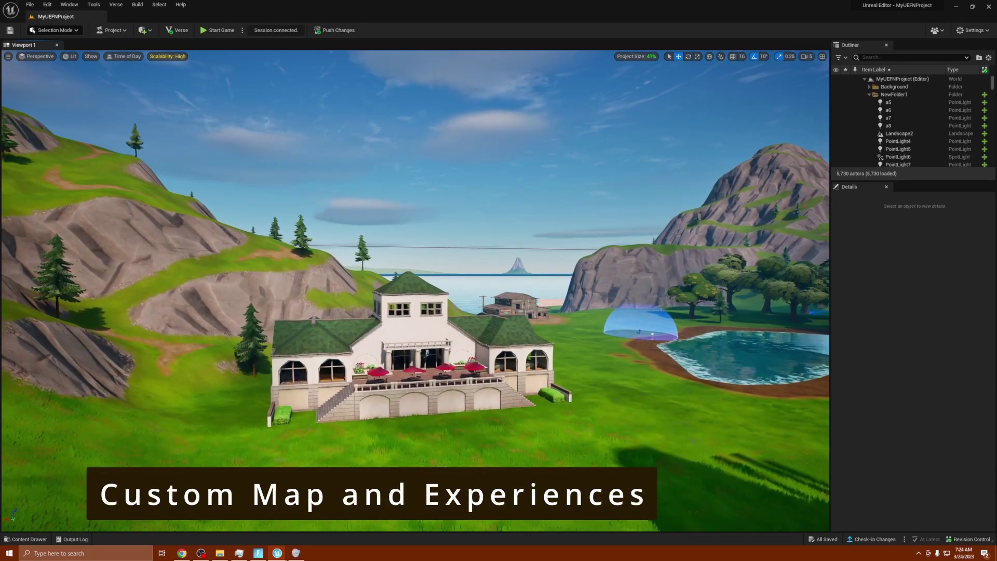
pyautogui.moveTo(450, 472); pyautogui.dragTo(449, 472, button='right')
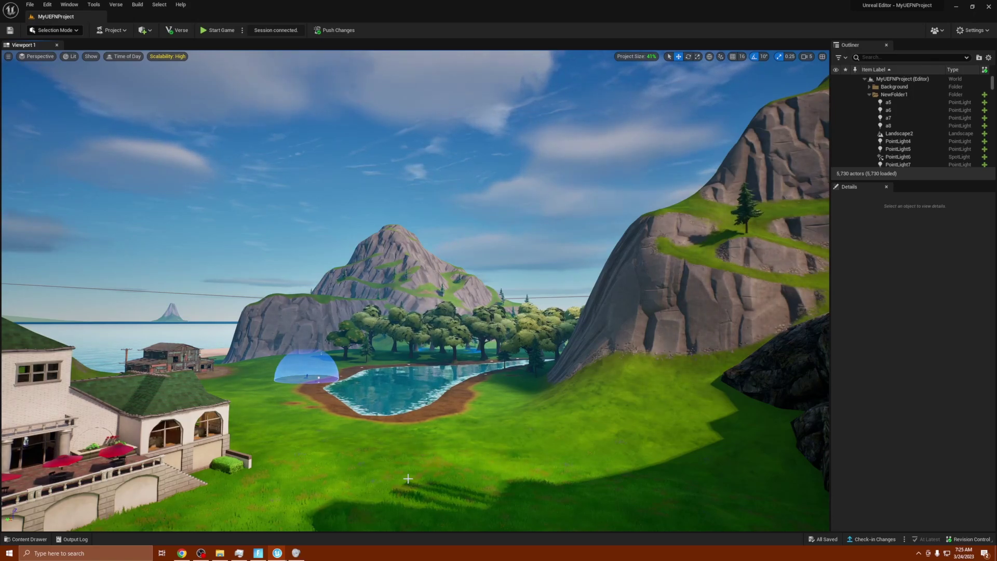
pyautogui.moveTo(388, 482)
pyautogui.mouseDown(button='right')
pyautogui.moveTo(387, 460)
pyautogui.moveTo(377, 475)
pyautogui.mouseUp(button='right')
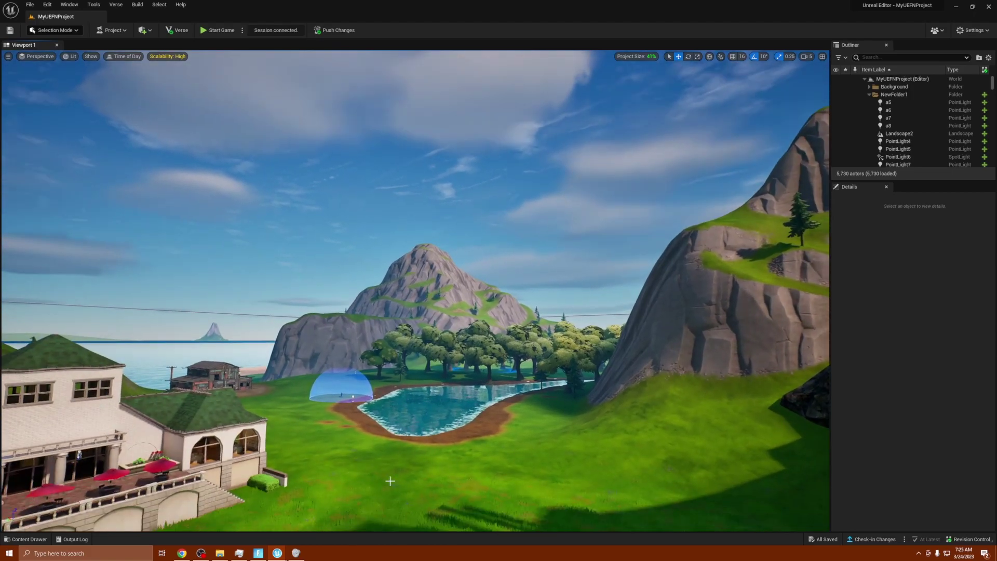
pyautogui.scroll(2, 387, 482)
pyautogui.scroll(5, 387, 483)
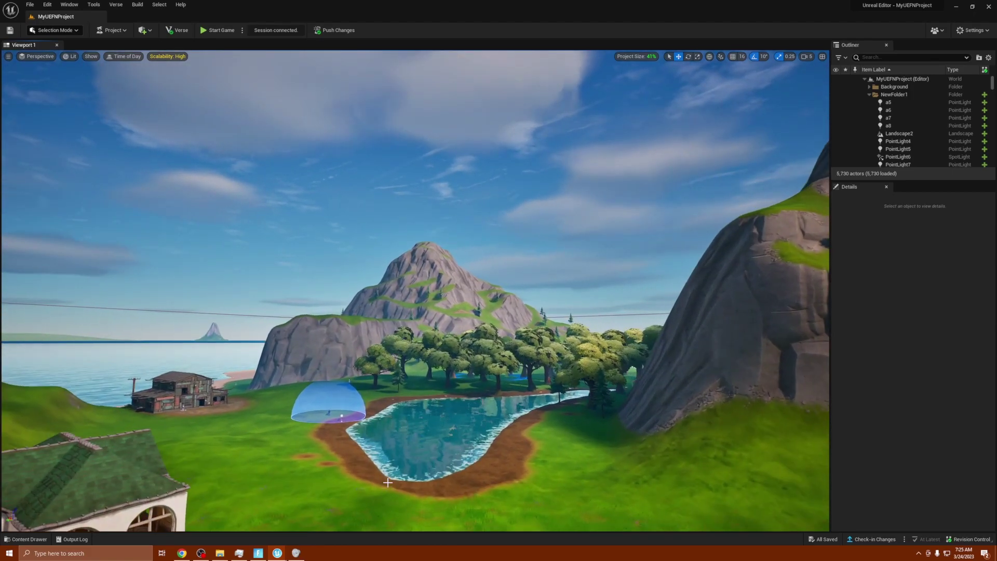
# Place a Campfire device from the Fortnite Devices folder on the grass between the villa and the lake
pyautogui.moveTo(387, 482); pyautogui.dragTo(176, 521, button='right')
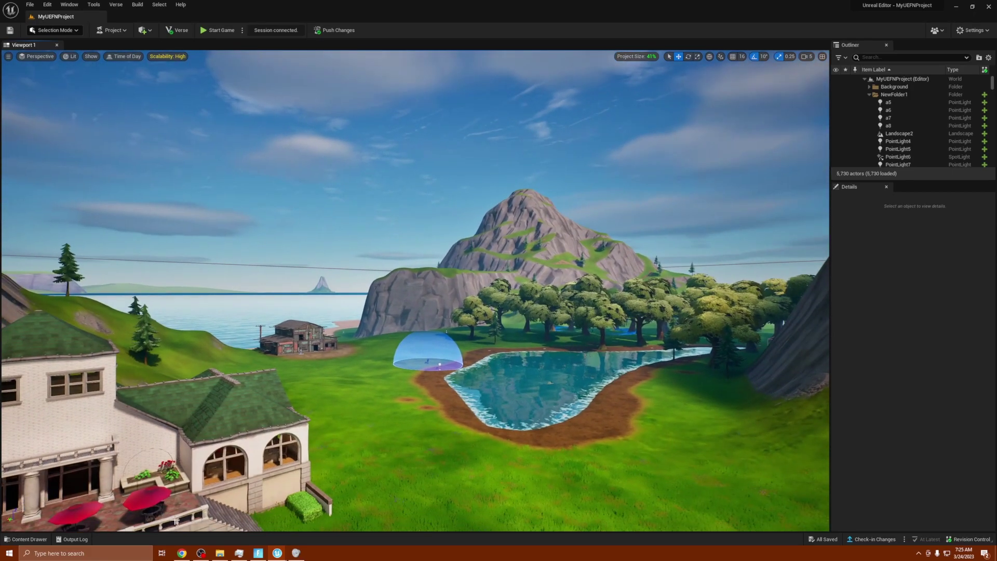
pyautogui.click(44, 539)
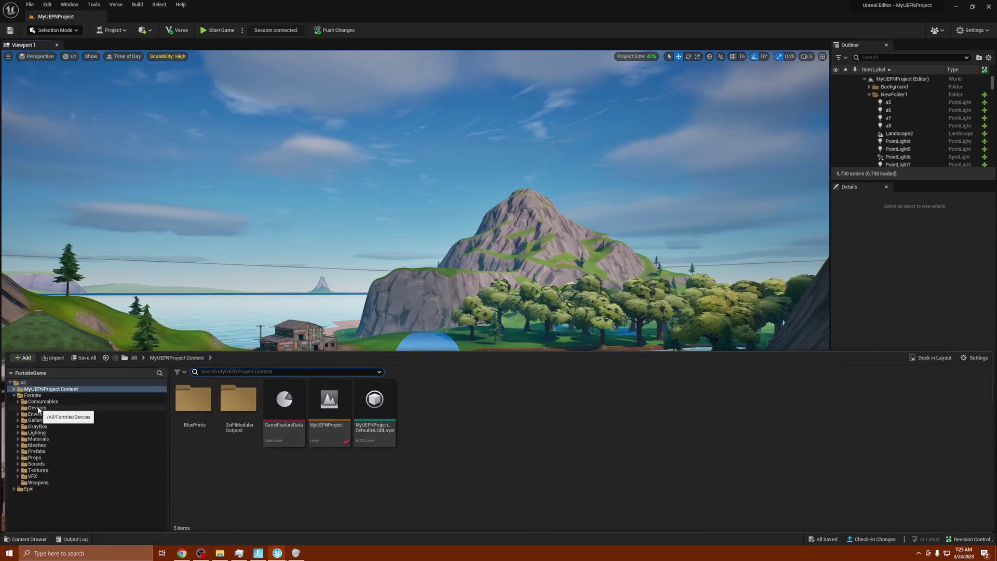
pyautogui.click(38, 409)
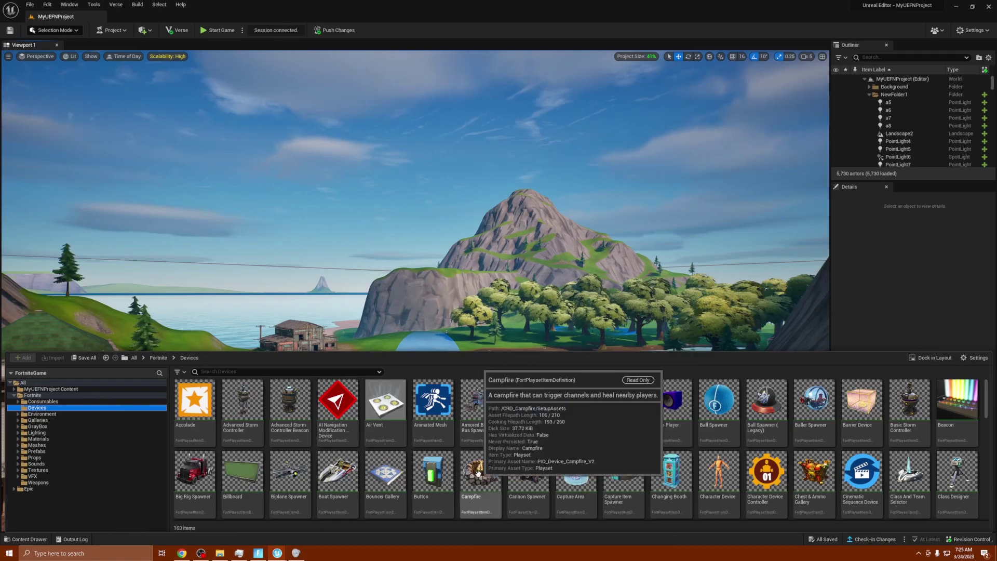
pyautogui.moveTo(478, 473); pyautogui.dragTo(505, 489)
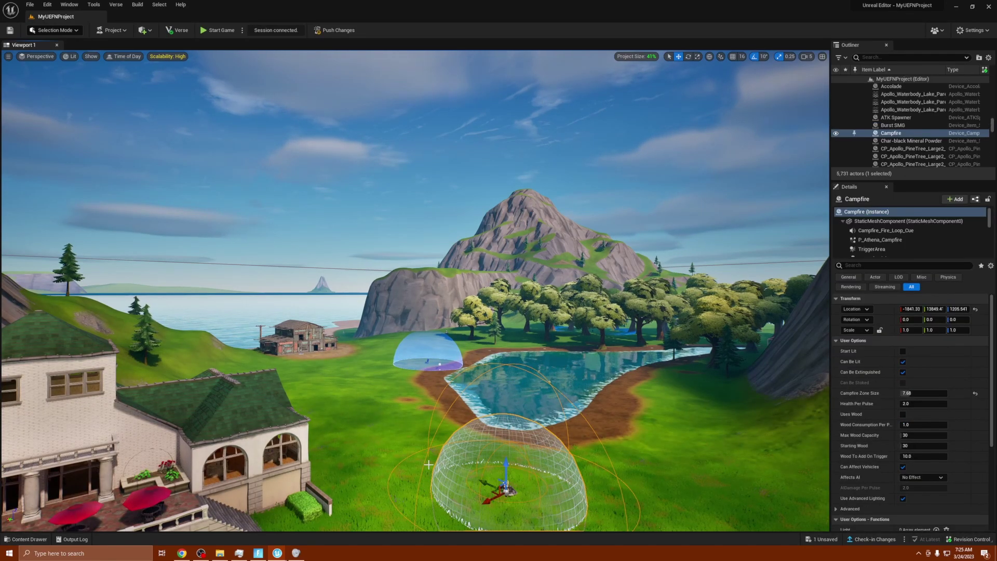
pyautogui.moveTo(434, 472); pyautogui.dragTo(555, 555, button='right')
pyautogui.scroll(3, 435, 471)
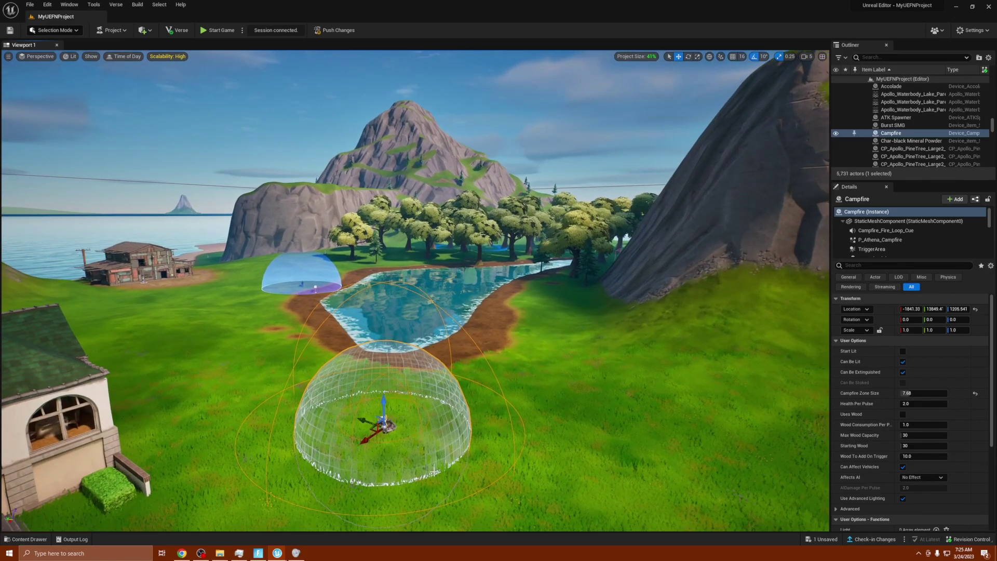
# Browse the Fortnite Devices library through to its end, checking the descriptions of several devices
pyautogui.click(27, 539)
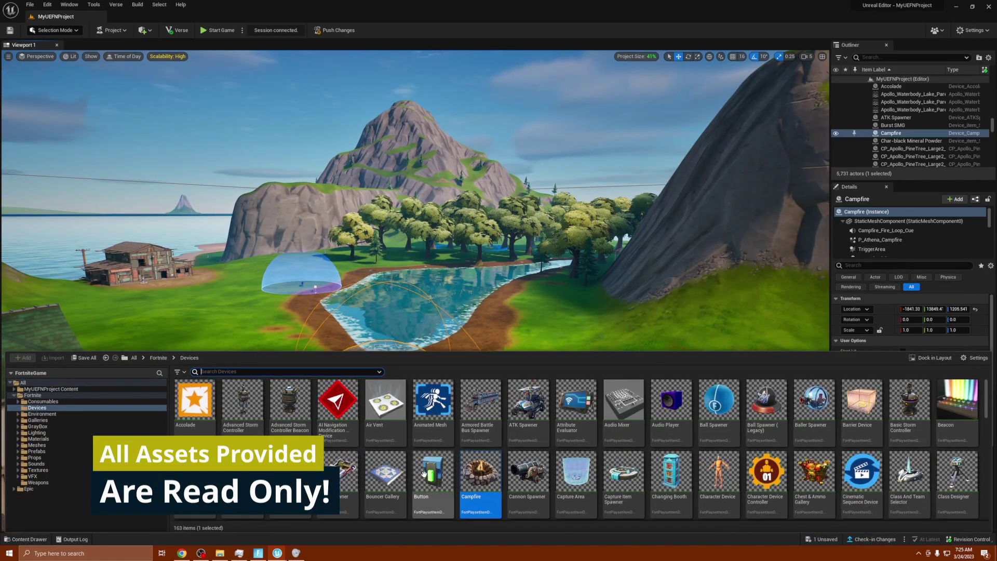
pyautogui.moveTo(431, 477)
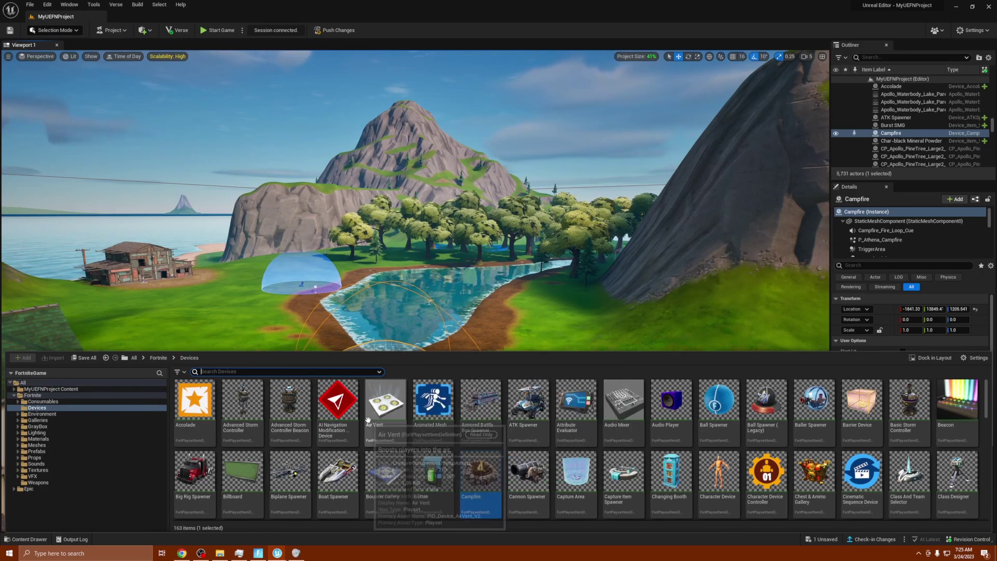
pyautogui.moveTo(379, 407)
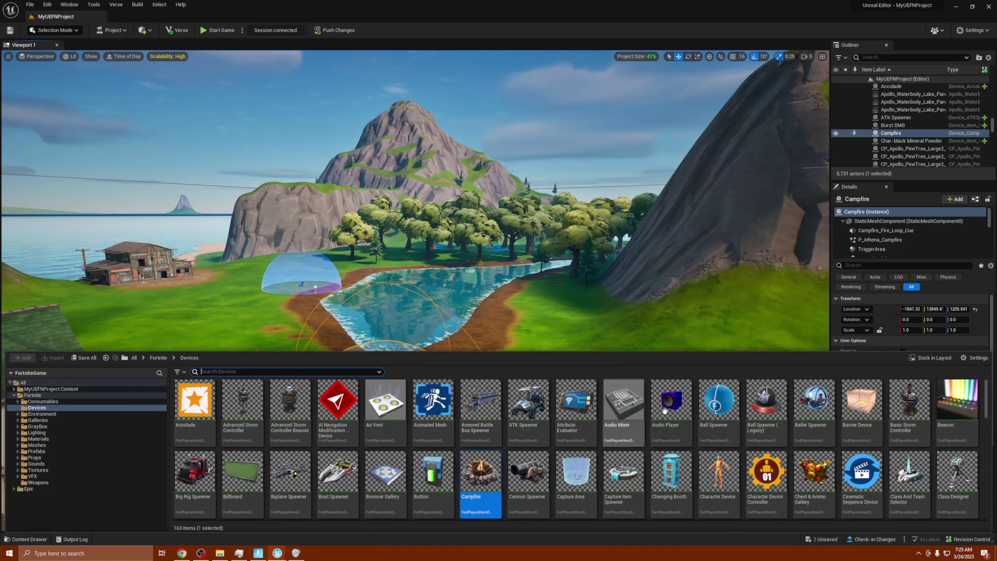
pyautogui.moveTo(584, 408)
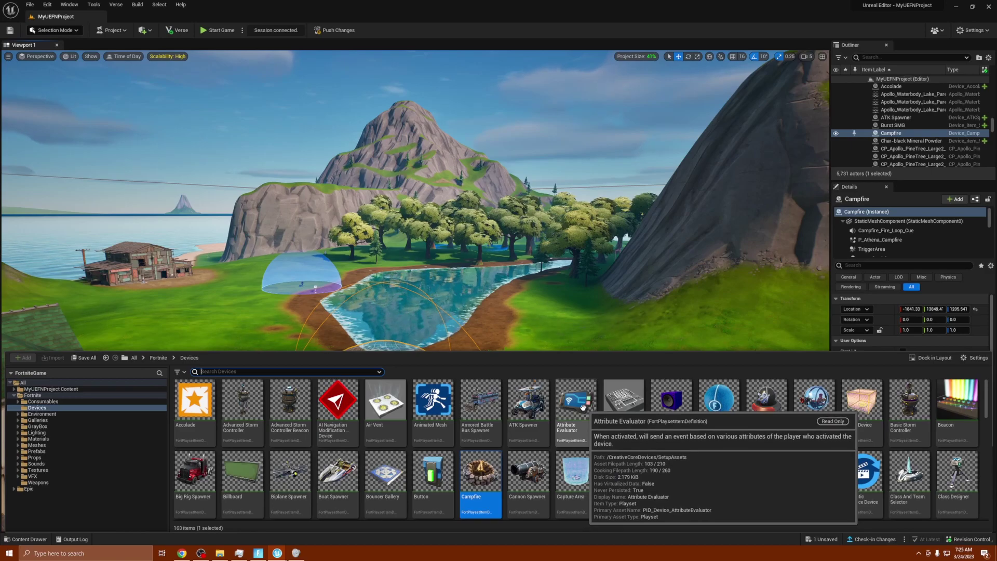
pyautogui.moveTo(629, 443)
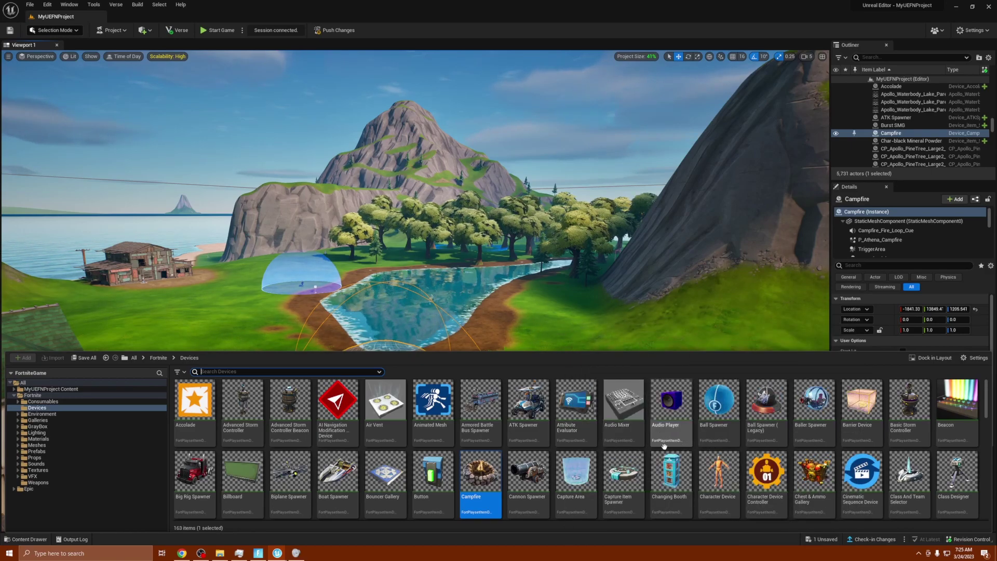
pyautogui.moveTo(287, 431)
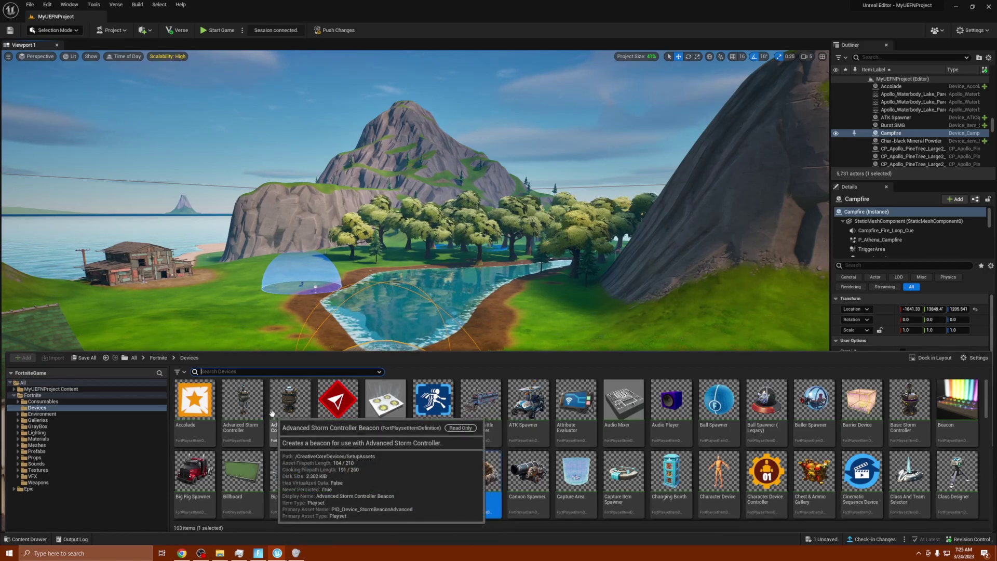
pyautogui.moveTo(375, 440)
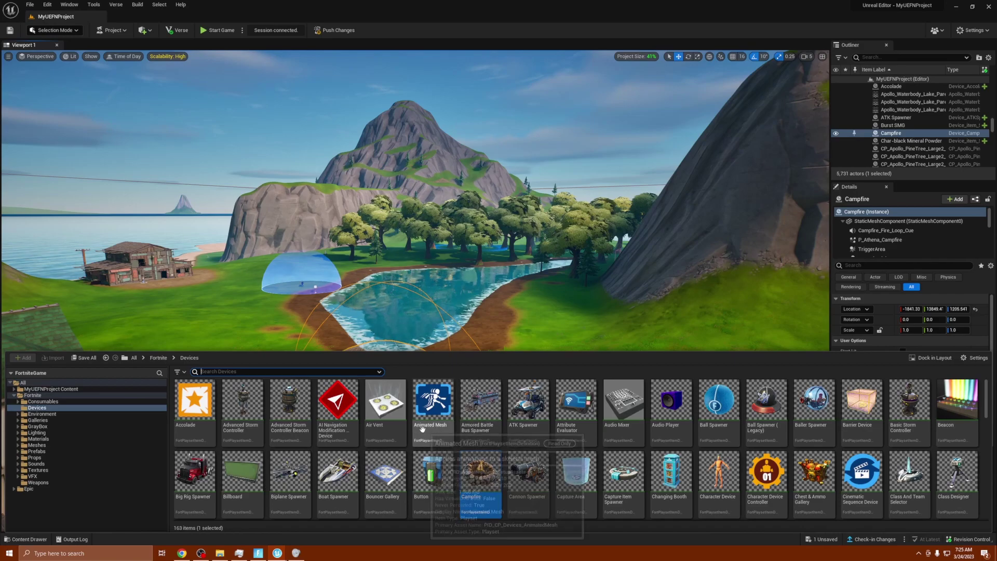
pyautogui.scroll(-3, 332, 455)
pyautogui.scroll(-3, 332, 456)
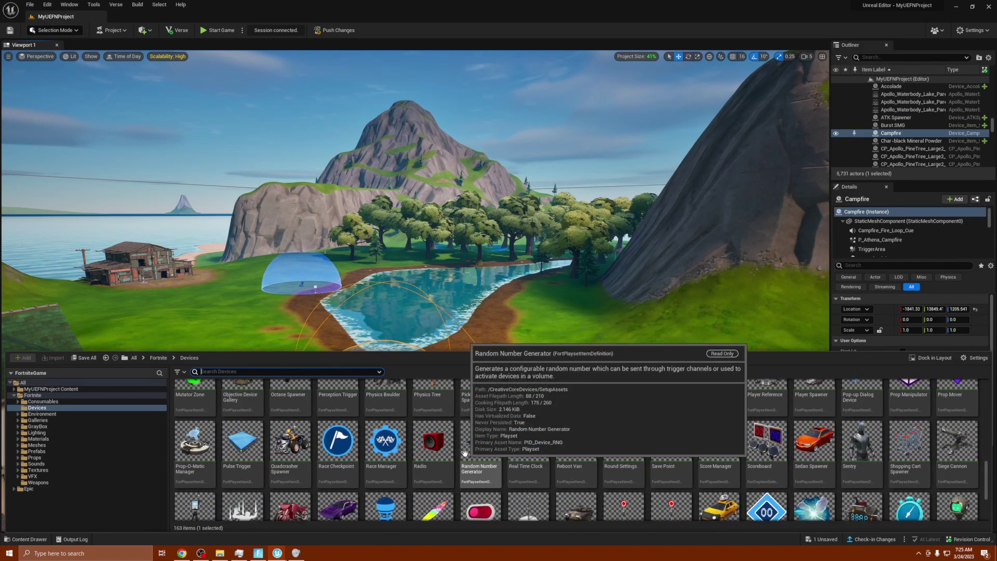
pyautogui.scroll(-1, 448, 447)
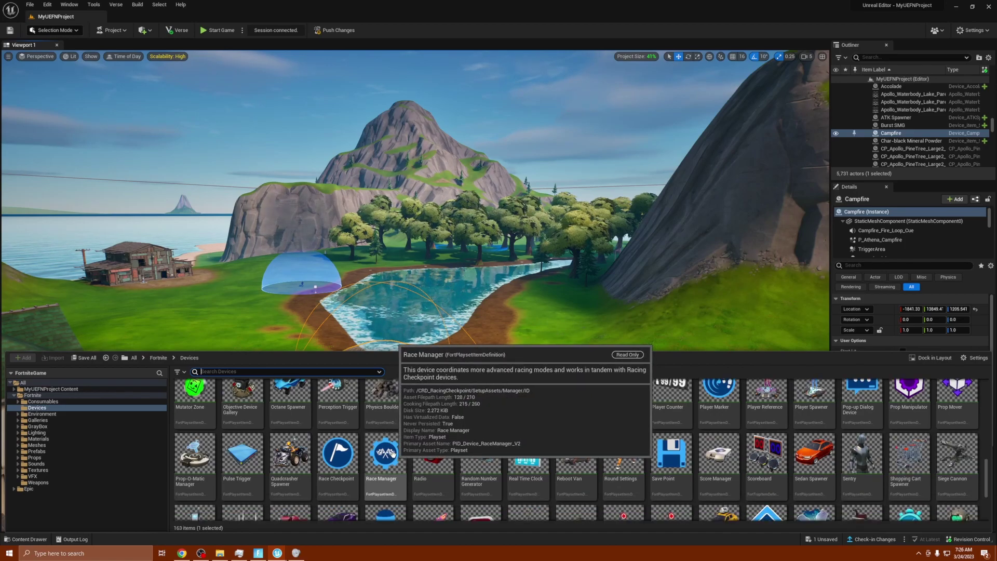
pyautogui.scroll(-2, 572, 453)
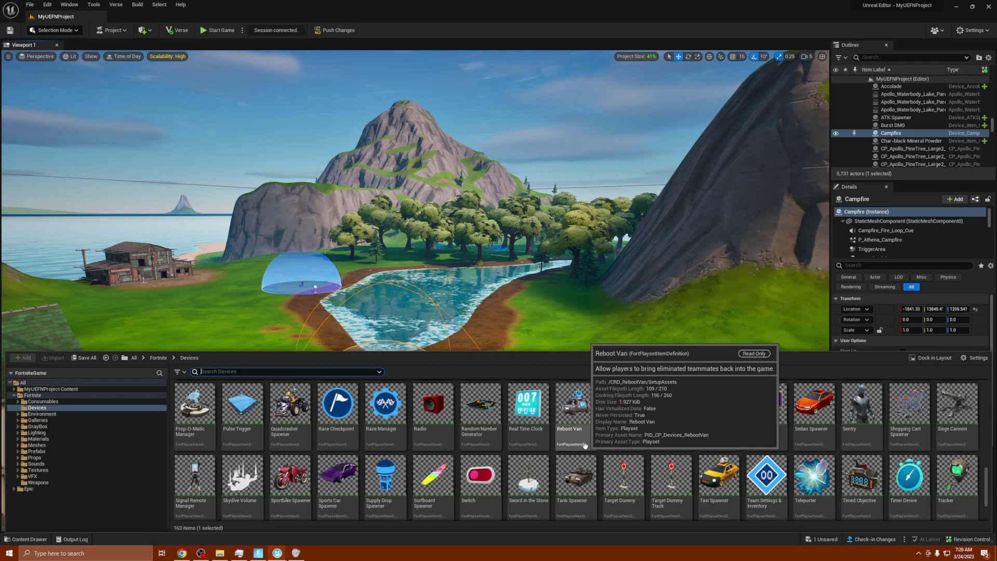
pyautogui.scroll(-2, 430, 442)
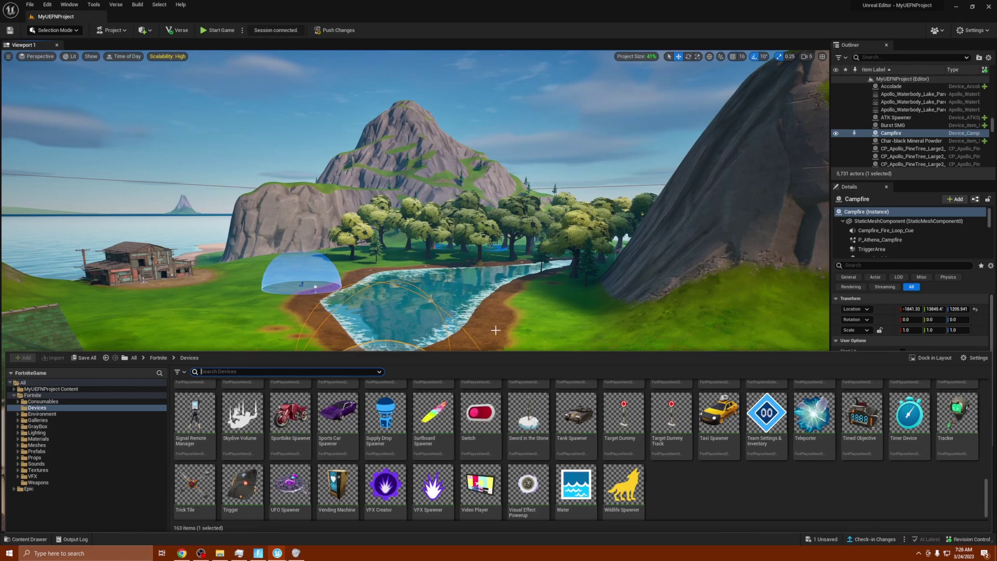
# Inspect the terrain around the placed campfire, the lake shore and the villa
pyautogui.moveTo(399, 303); pyautogui.dragTo(398, 263, button='right')
pyautogui.moveTo(382, 373); pyautogui.dragTo(381, 373, button='right')
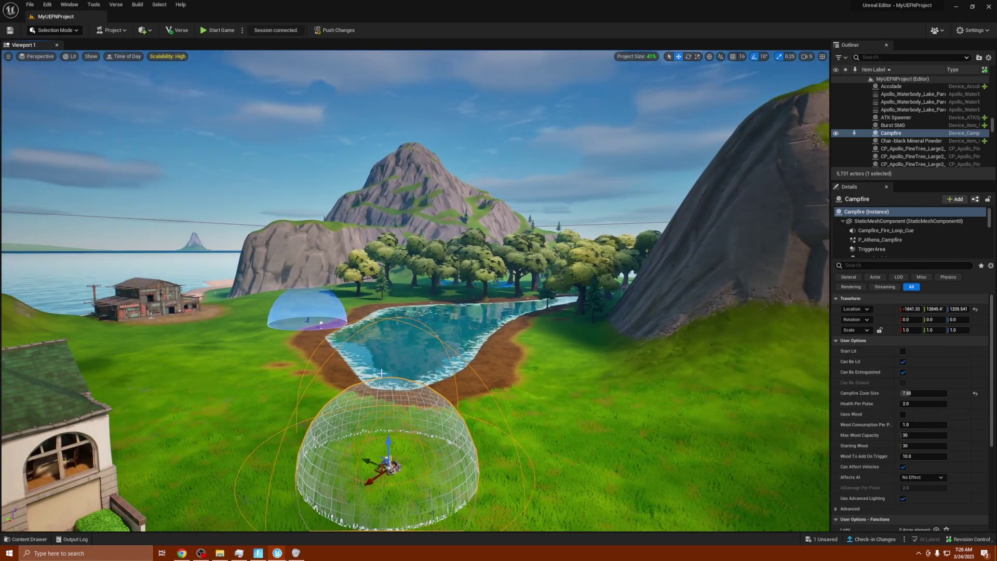
pyautogui.scroll(5, 379, 409)
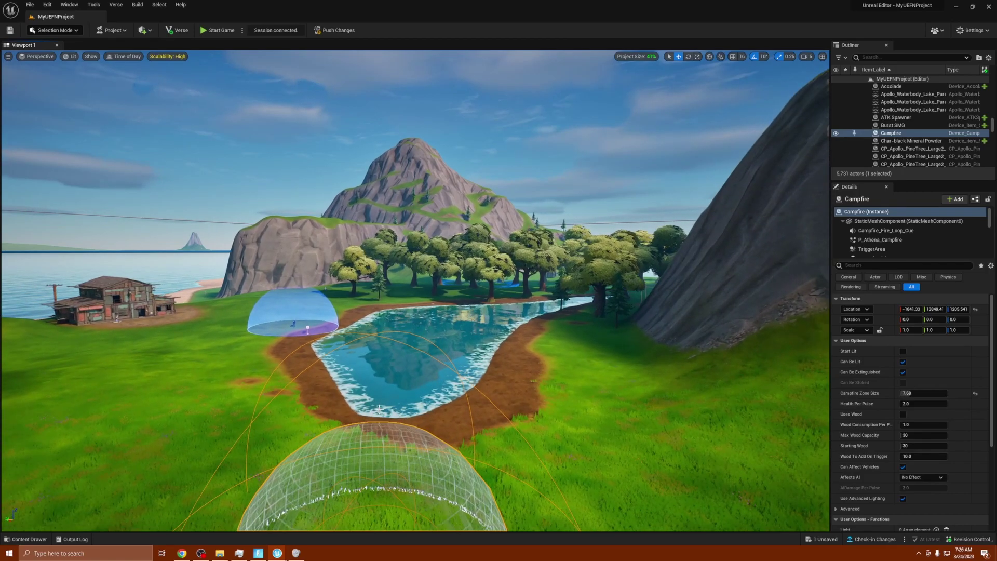
pyautogui.scroll(8, 379, 409)
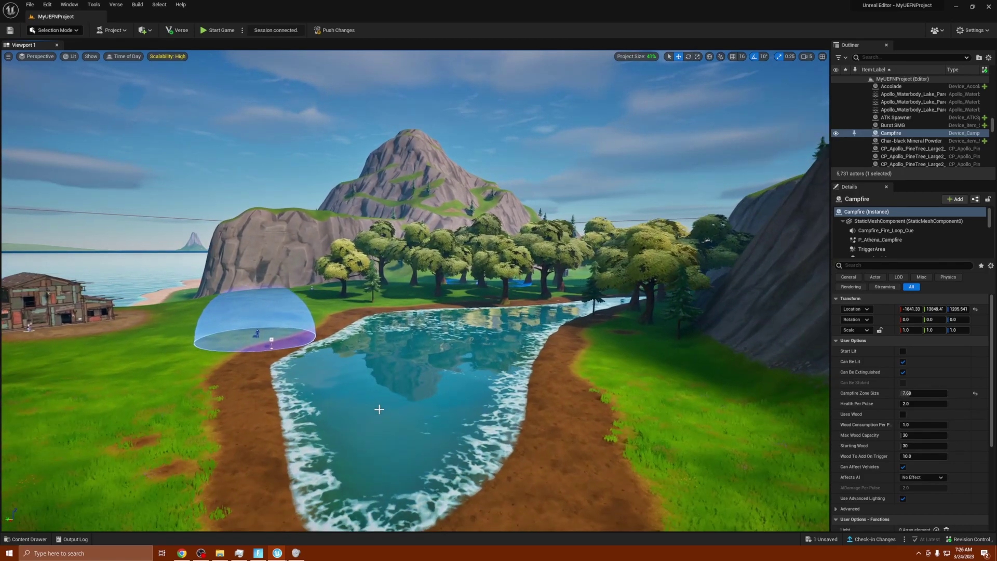
pyautogui.scroll(1, 379, 409)
pyautogui.moveTo(379, 409); pyautogui.dragTo(768, 410, button='right')
pyautogui.moveTo(327, 412); pyautogui.dragTo(364, 403, button='right')
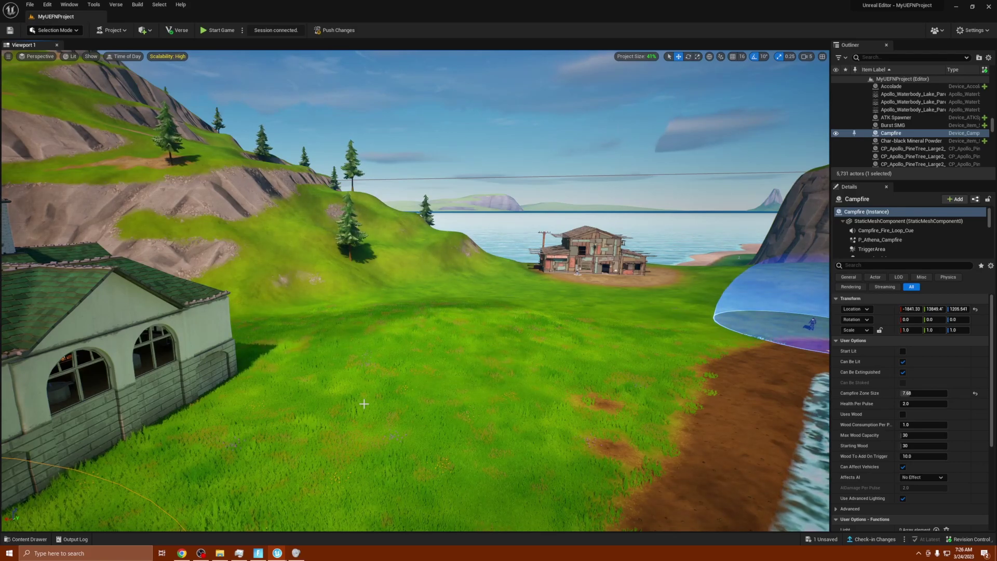
pyautogui.moveTo(382, 387); pyautogui.dragTo(393, 375, button='right')
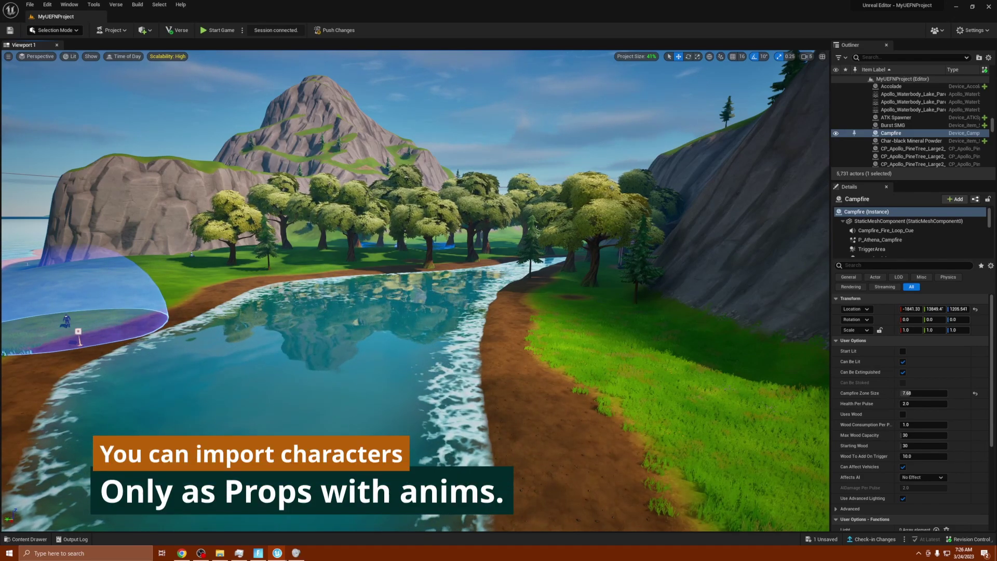
# Switch to the running Fortnite edit session and review the game menu's party, friends, voice chat and profile pages
pyautogui.click(259, 553)
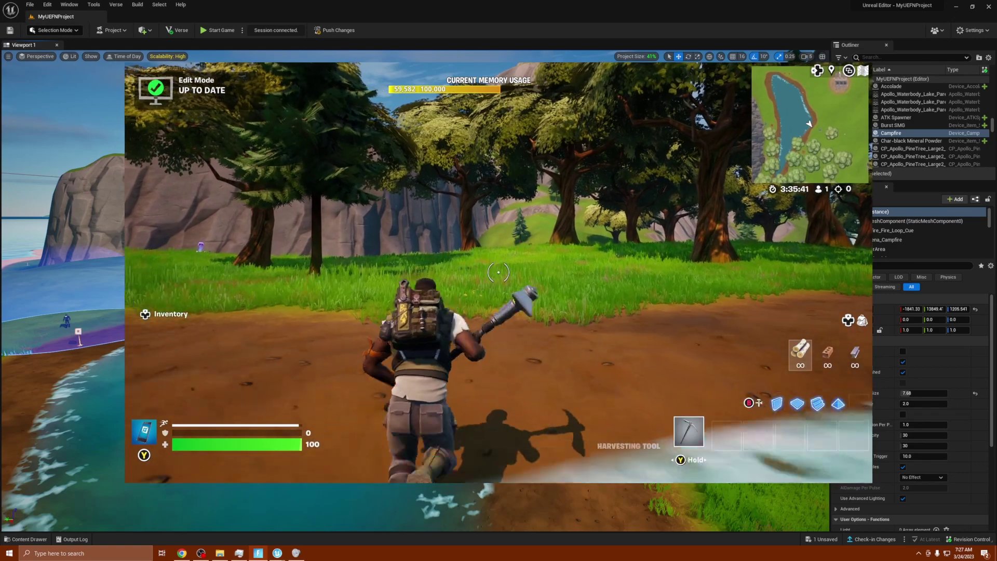
pyautogui.press('Escape')
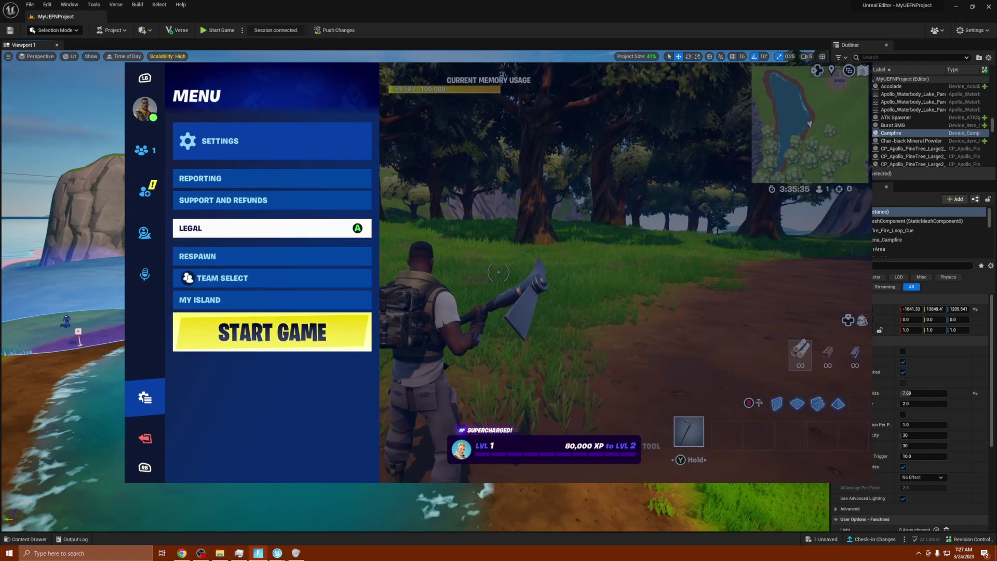
pyautogui.press('Up')
pyautogui.press('Up')
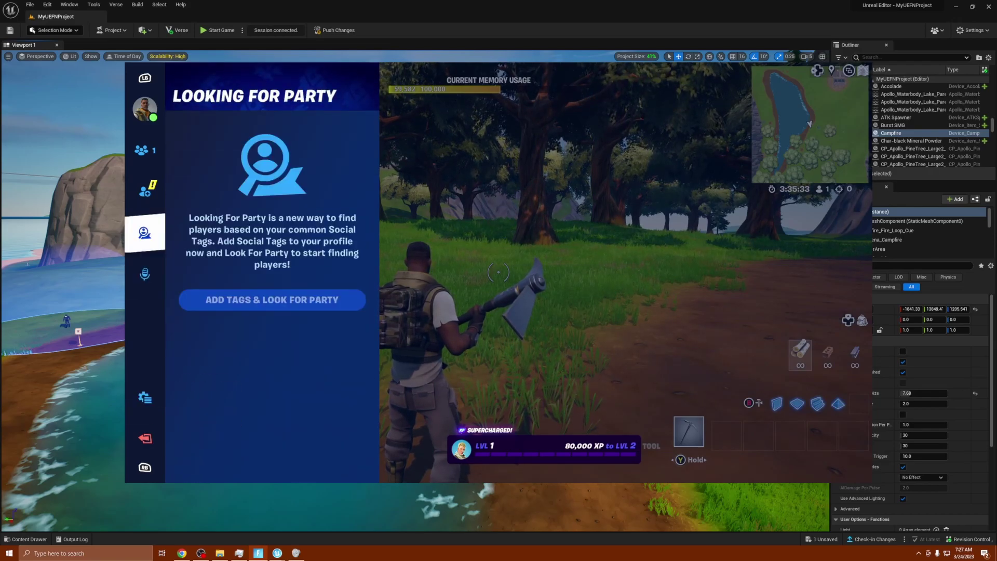
pyautogui.press('q')
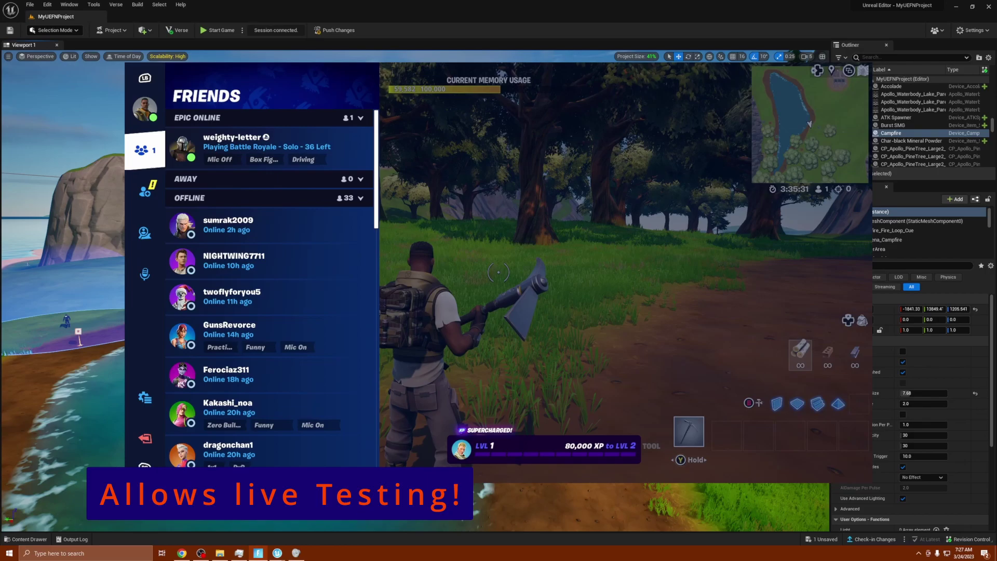
pyautogui.press('e')
pyautogui.press('q')
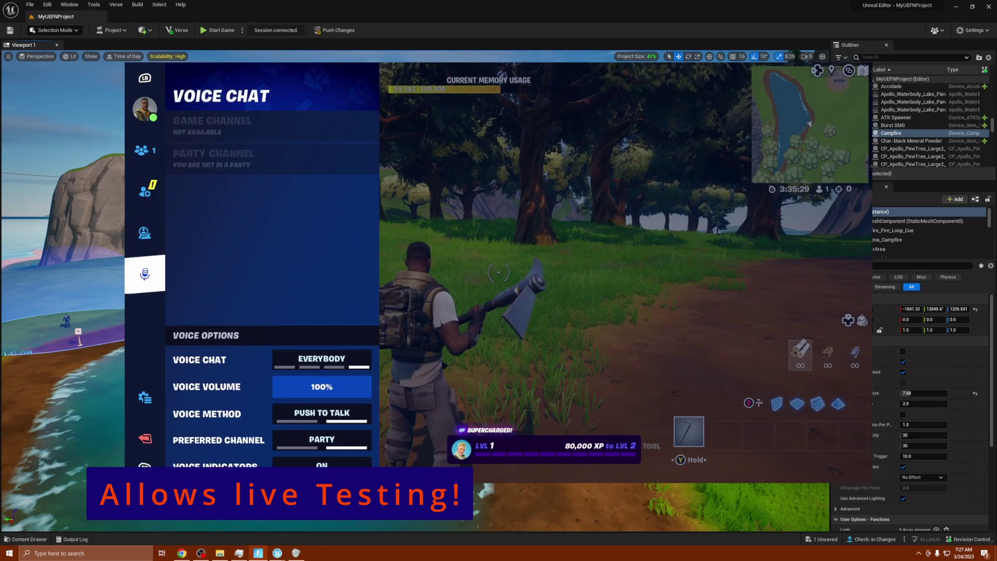
pyautogui.press('q')
pyautogui.press('q')
pyautogui.press('q')
pyautogui.press('q')
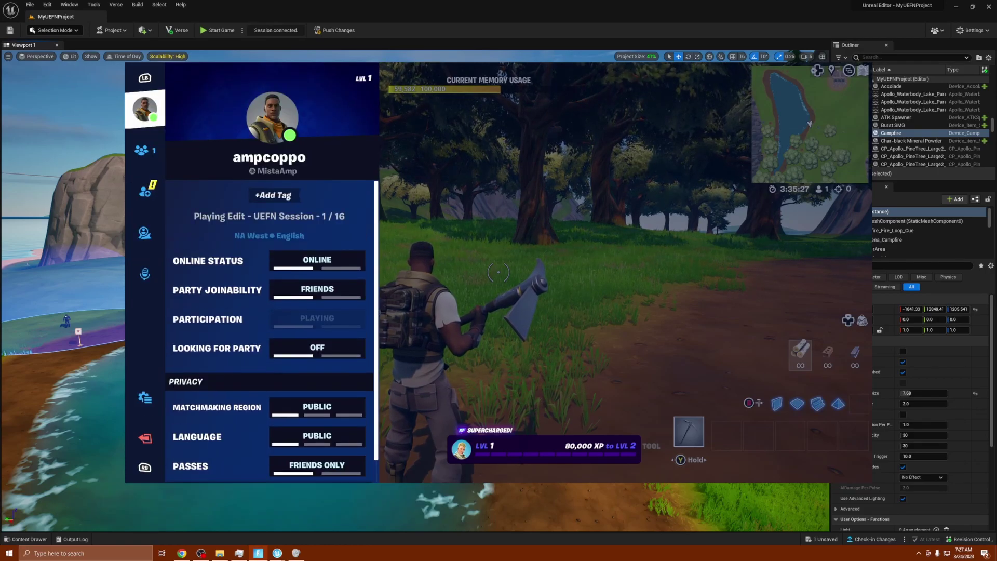
# Page through the remaining tabs of the in-game menu and close it to return to the character
pyautogui.press('e')
pyautogui.press('e')
pyautogui.press('e')
pyautogui.press('e')
pyautogui.press('Escape')
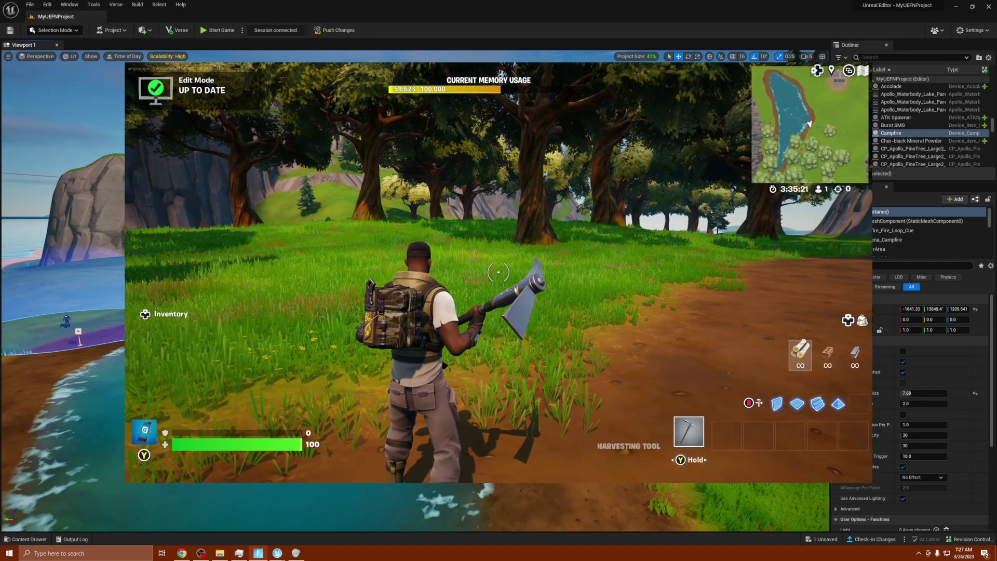
# Start the game in the edit session and run the character across the industrial compound
pyautogui.press('Escape')
pyautogui.press('Return')
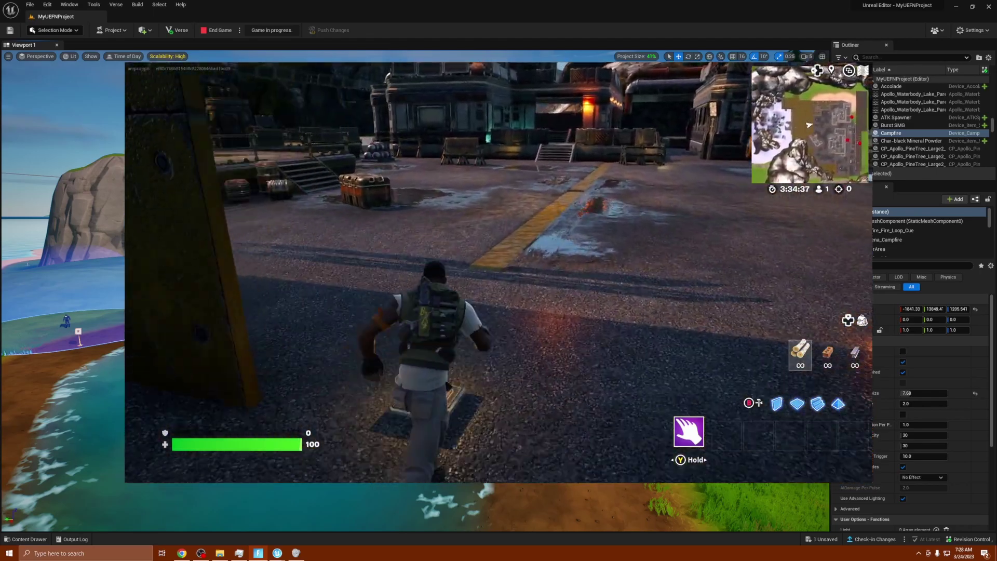
pyautogui.press('w')
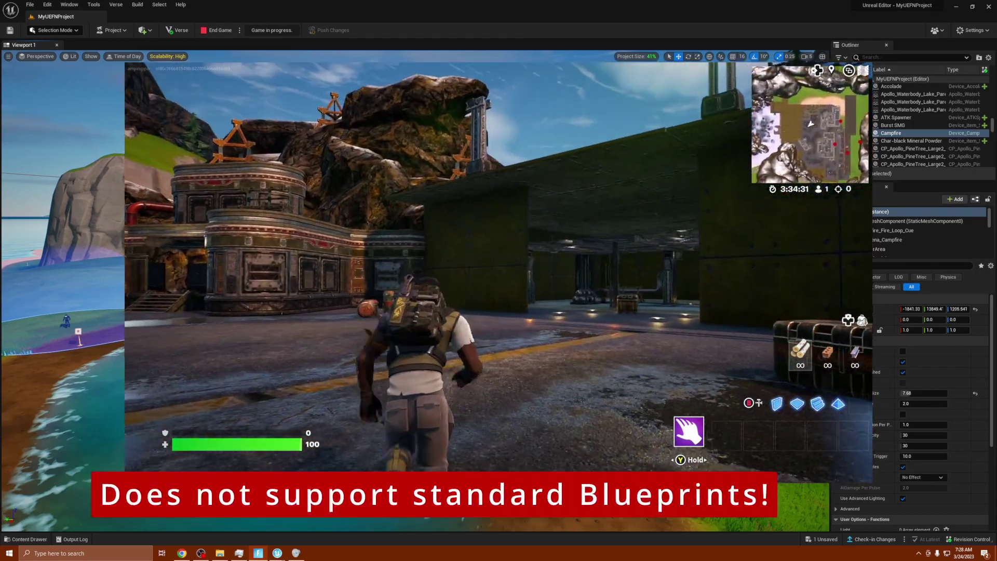
pyautogui.press('w')
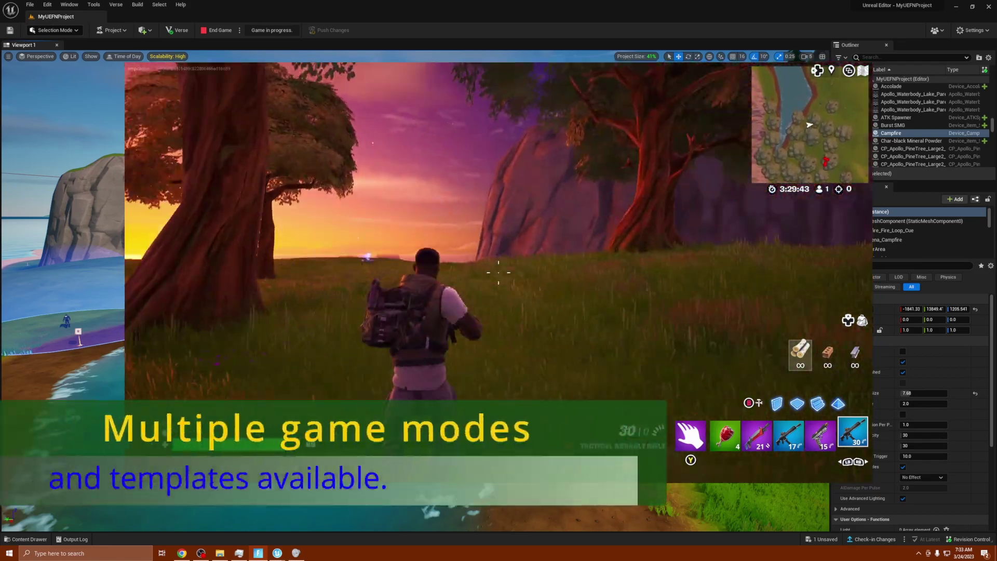
# End the running game from the in-game menu
pyautogui.press('Escape')
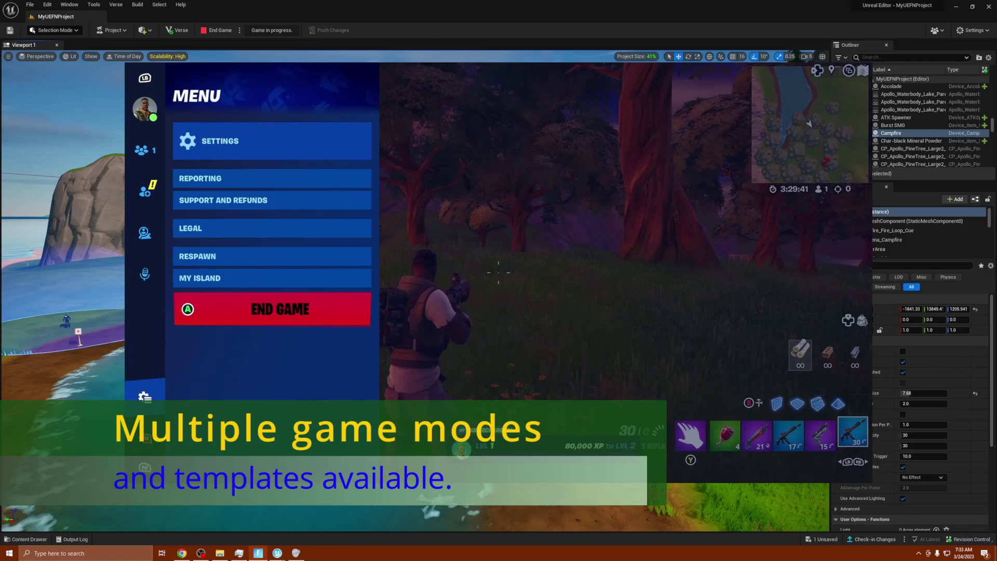
pyautogui.press('Return')
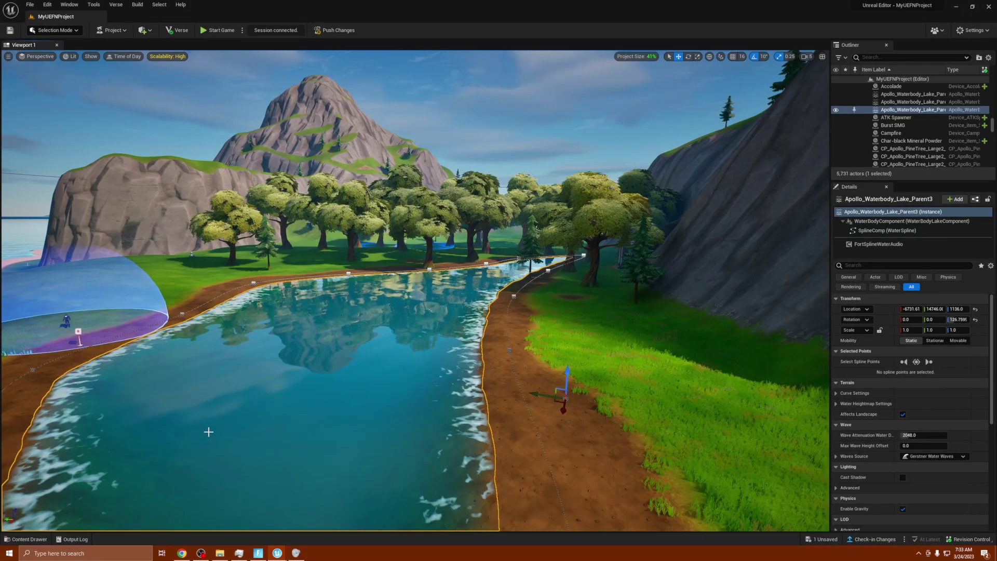
# Survey the editor map around the lake, the wooden house, the placed campfire and the villa
pyautogui.moveTo(217, 428); pyautogui.dragTo(217, 374, button='right')
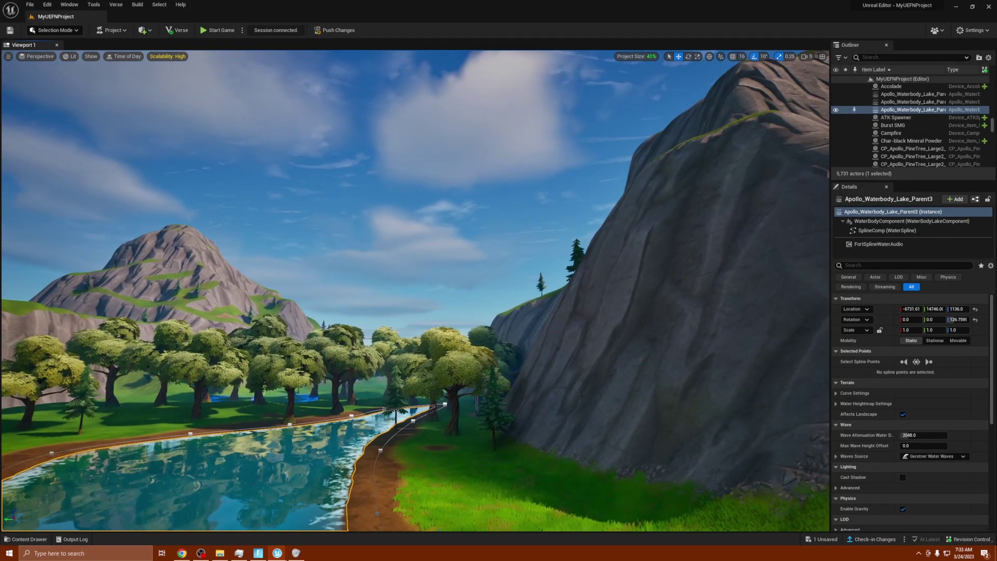
pyautogui.moveTo(246, 424); pyautogui.dragTo(93, 442, button='right')
pyautogui.scroll(6, 246, 424)
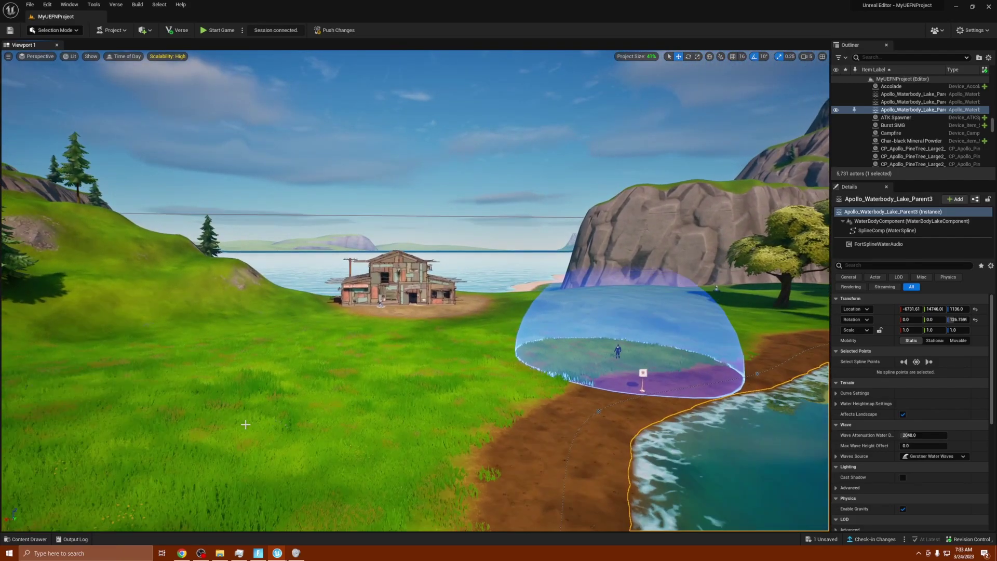
pyautogui.scroll(3, 245, 425)
pyautogui.moveTo(245, 425)
pyautogui.mouseDown(button='right')
pyautogui.moveTo(440, 394)
pyautogui.moveTo(726, 410)
pyautogui.moveTo(260, 421)
pyautogui.mouseUp(button='right')
pyautogui.scroll(5, 259, 421)
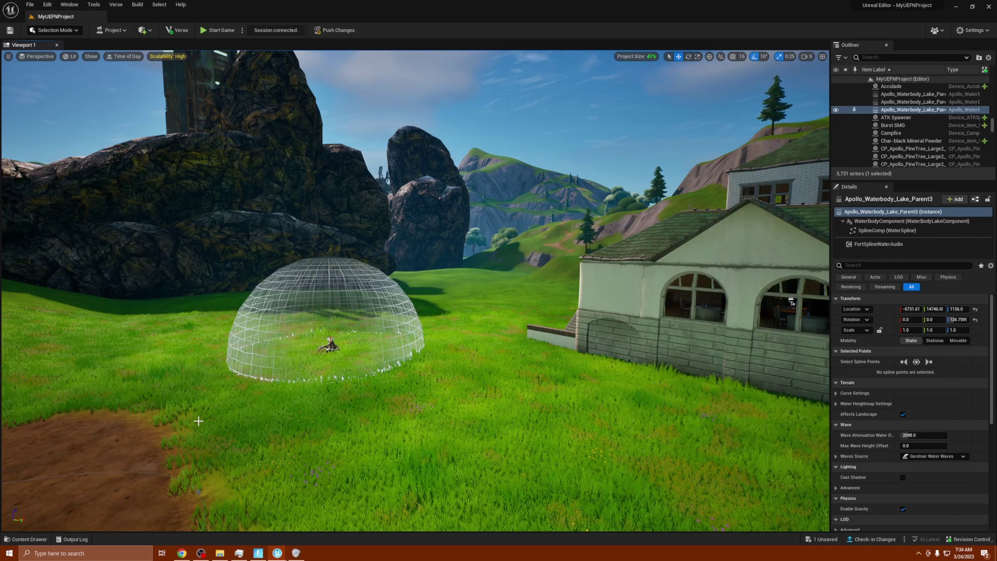
pyautogui.moveTo(94, 435); pyautogui.dragTo(98, 429, button='right')
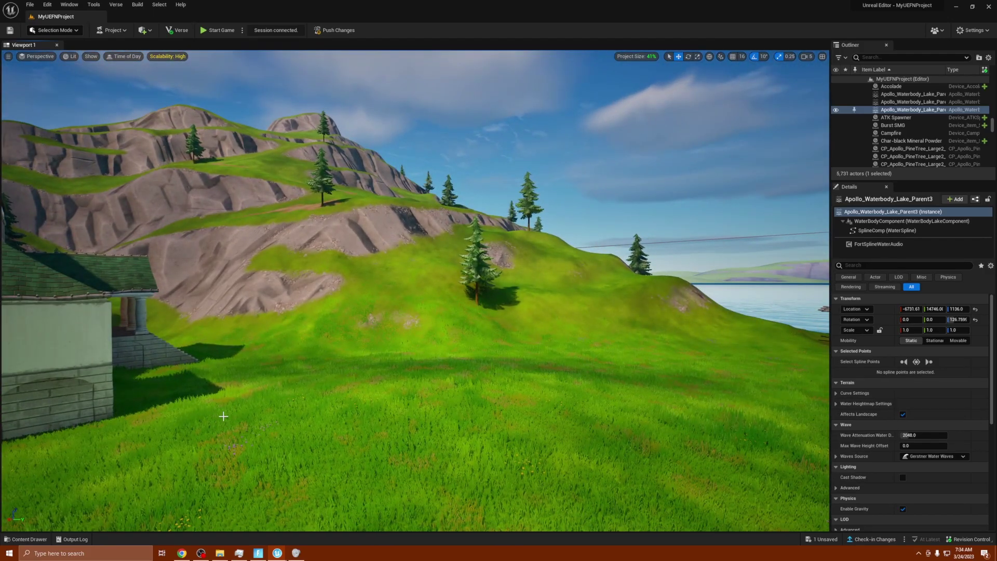
# Return the view to the selected lake and examine its shoreline and the trees along the bank
pyautogui.press('f')
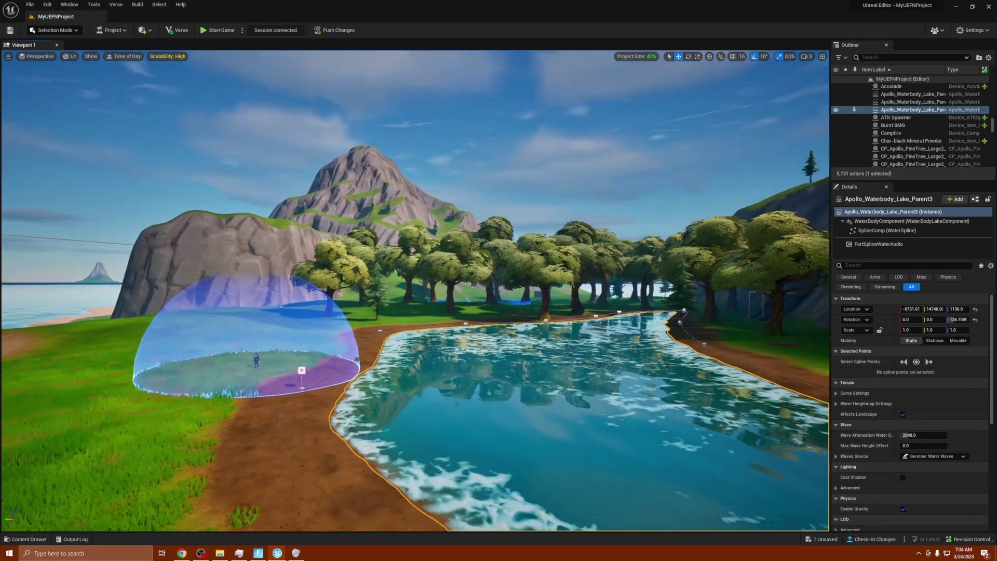
pyautogui.scroll(8, 161, 393)
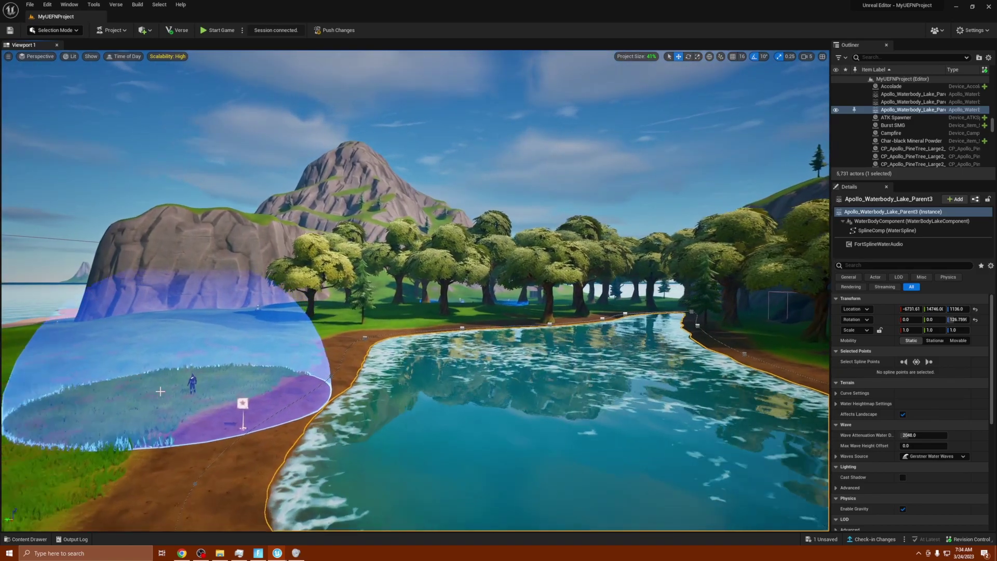
pyautogui.scroll(8, 161, 391)
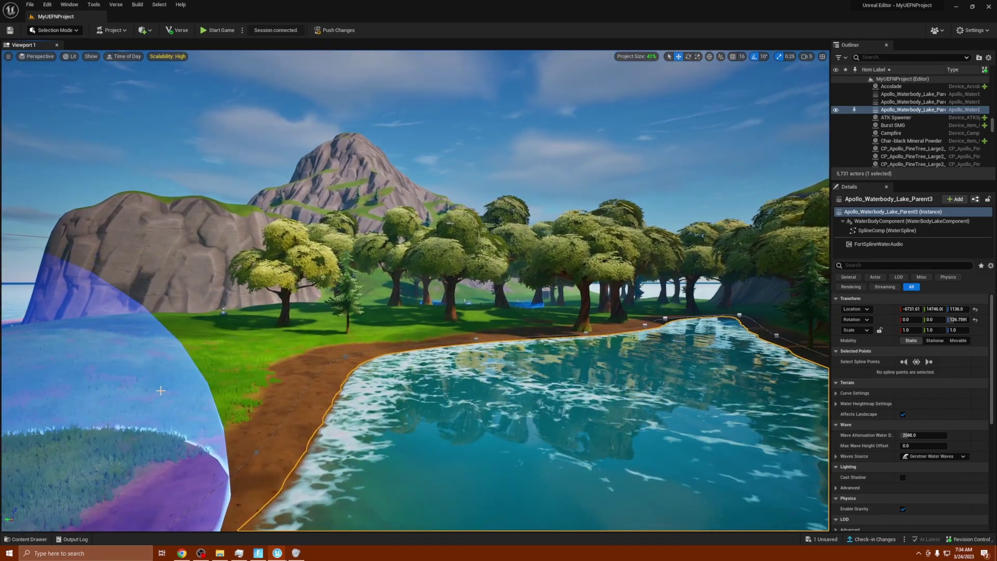
pyautogui.scroll(8, 160, 390)
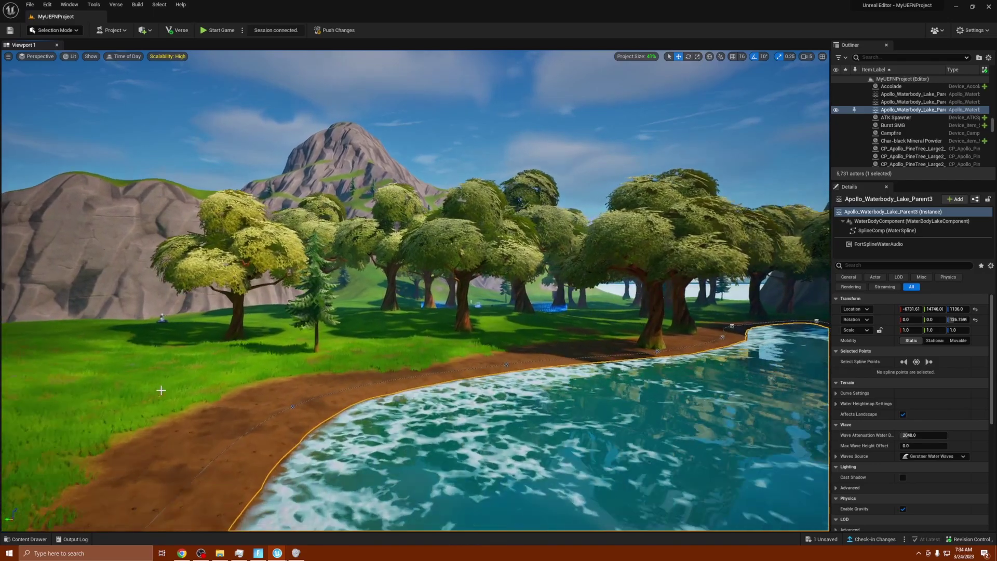
pyautogui.scroll(8, 161, 390)
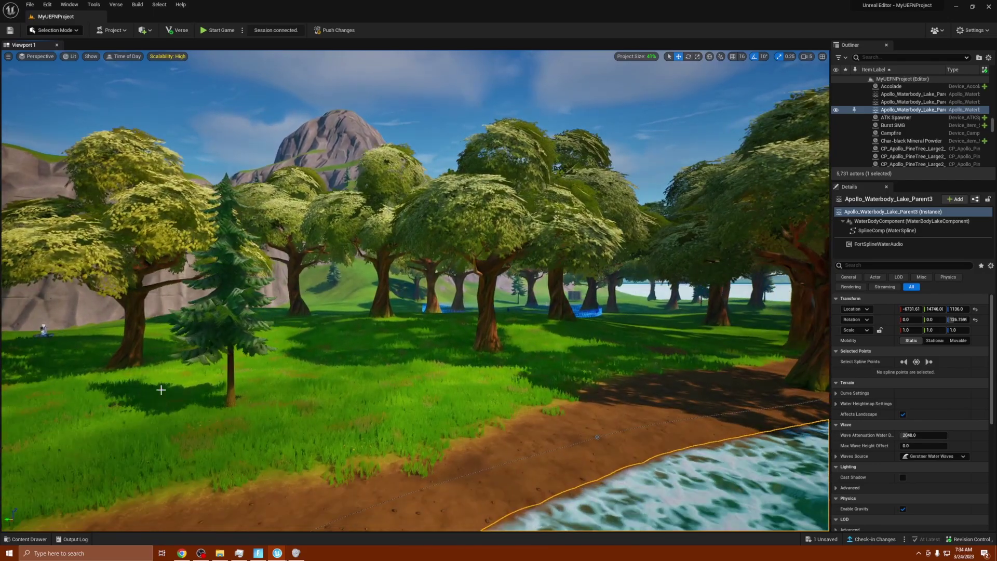
pyautogui.scroll(2, 161, 390)
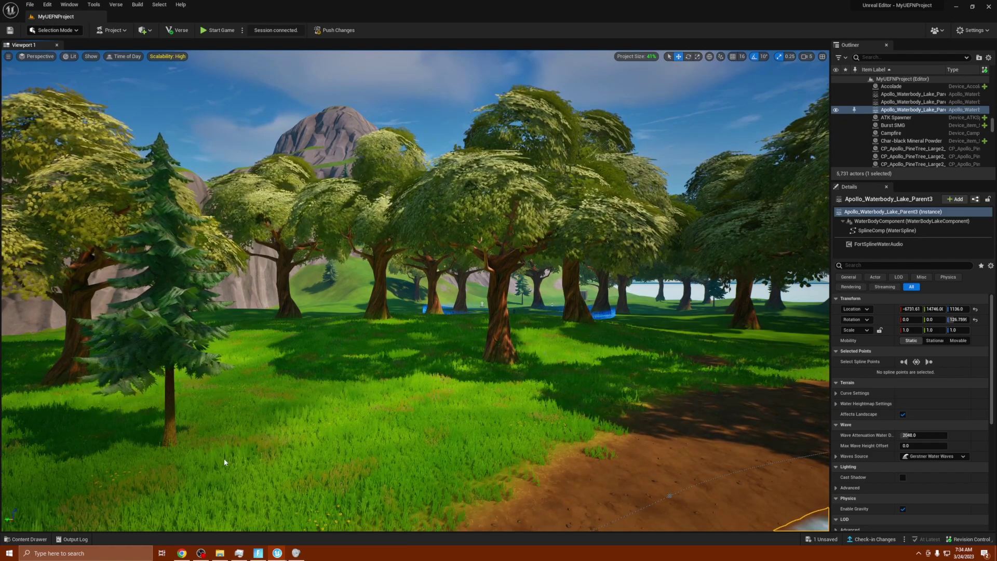
pyautogui.moveTo(224, 458); pyautogui.dragTo(255, 343, button='right')
pyautogui.moveTo(214, 443); pyautogui.dragTo(275, 443, button='right')
pyautogui.moveTo(200, 424); pyautogui.dragTo(200, 509, button='right')
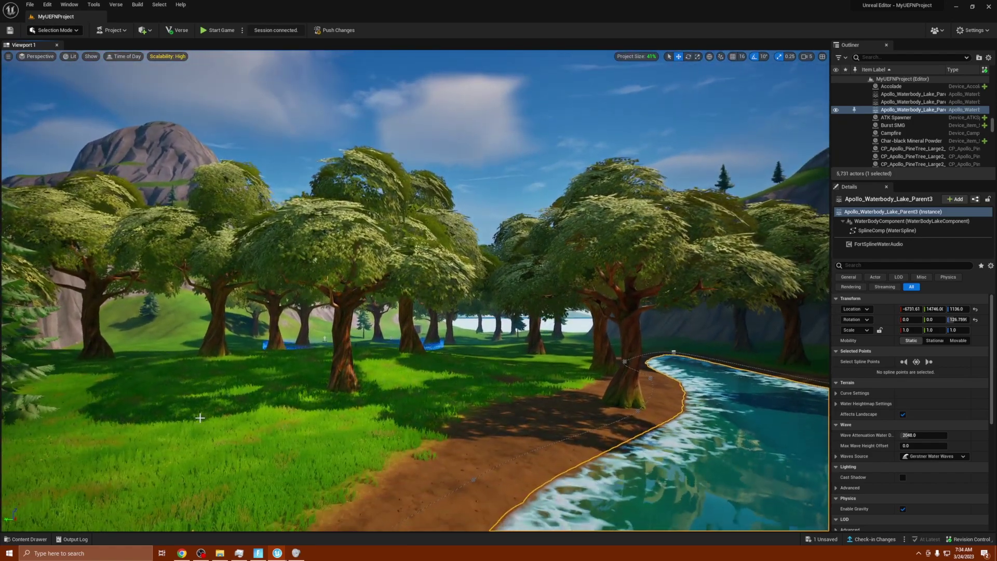
pyautogui.moveTo(200, 417); pyautogui.dragTo(246, 430, button='right')
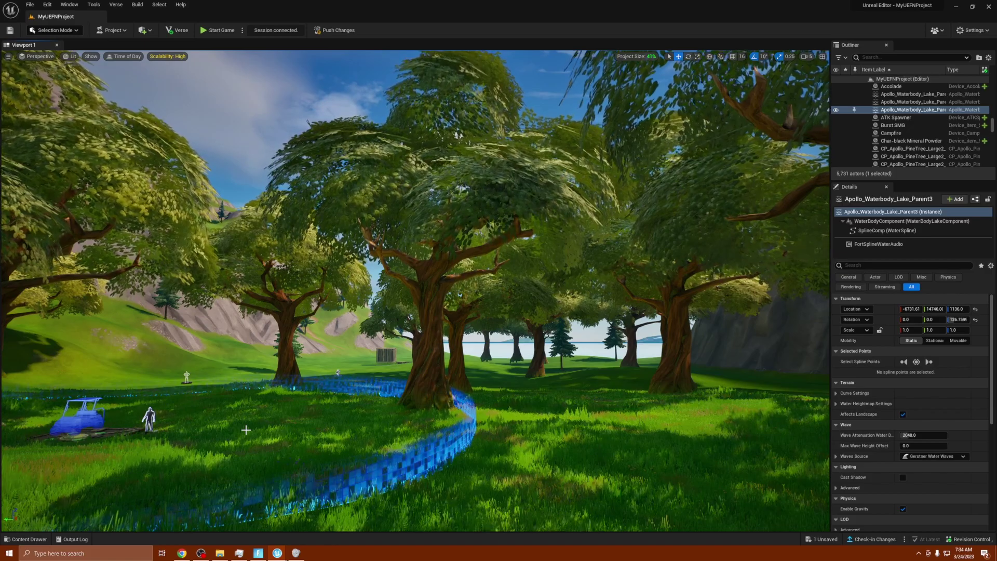
# Inspect the woods around the ringed vehicle area, the cave by the water and the meadow facing the houses
pyautogui.moveTo(178, 414); pyautogui.dragTo(280, 409, button='right')
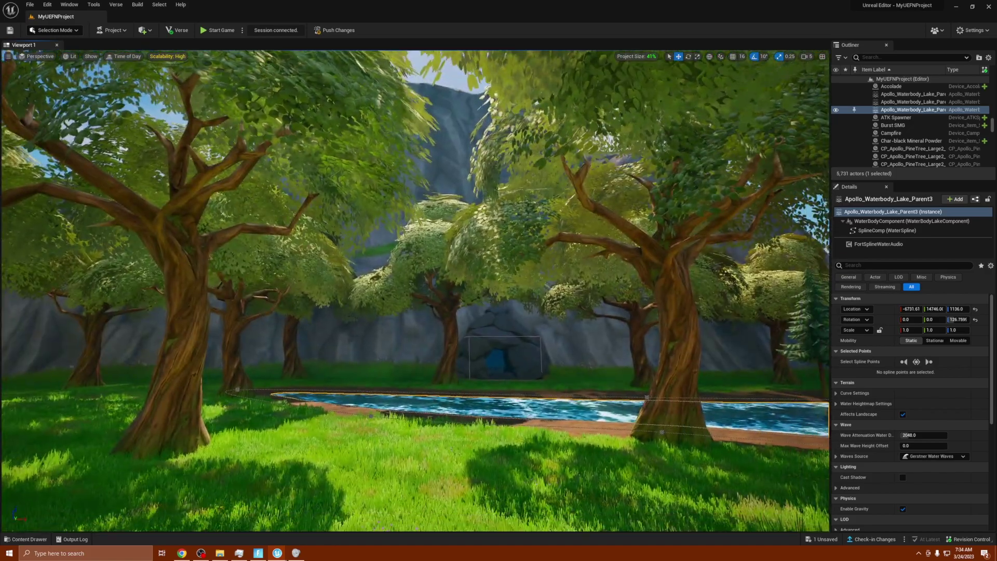
pyautogui.moveTo(89, 404); pyautogui.dragTo(249, 409, button='right')
pyautogui.scroll(5, 133, 403)
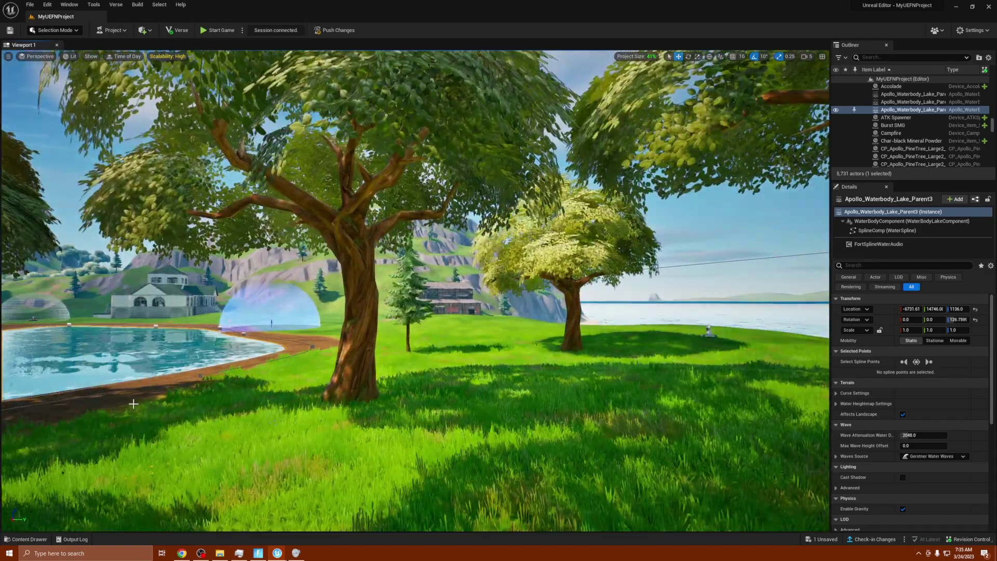
pyautogui.moveTo(134, 404); pyautogui.dragTo(139, 397, button='right')
pyautogui.scroll(8, 143, 399)
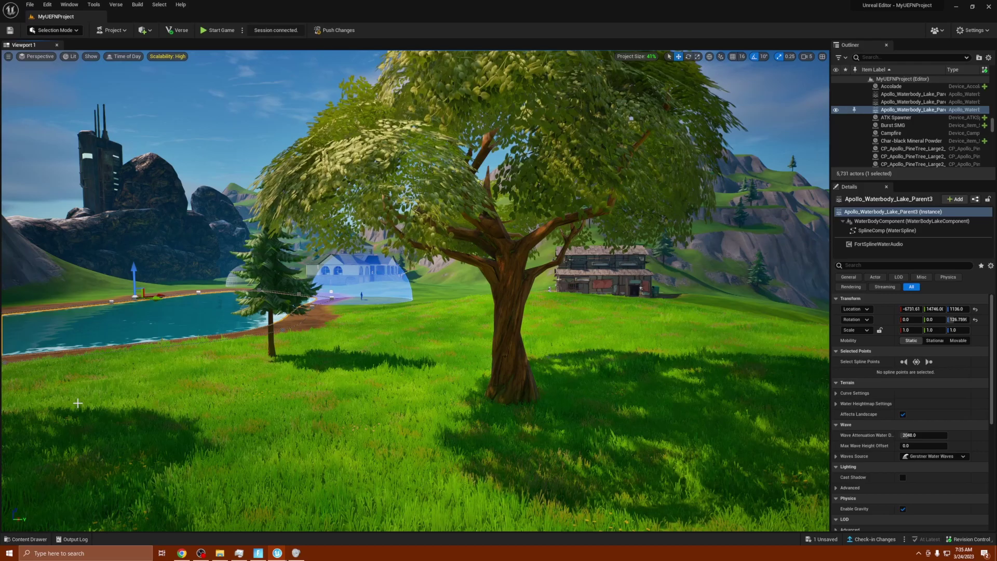
pyautogui.moveTo(49, 433); pyautogui.dragTo(38, 433, button='right')
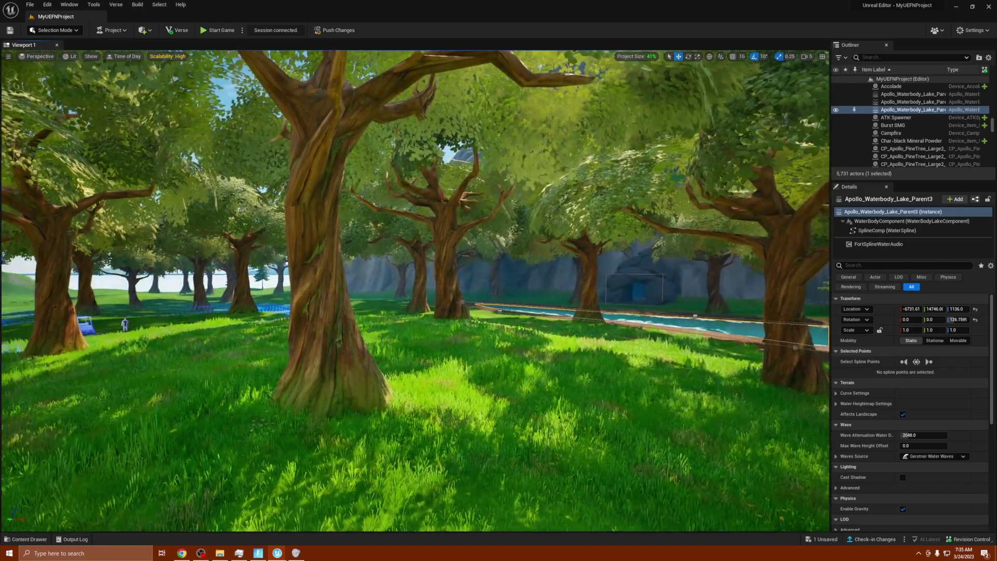
pyautogui.moveTo(38, 433); pyautogui.dragTo(60, 423, button='right')
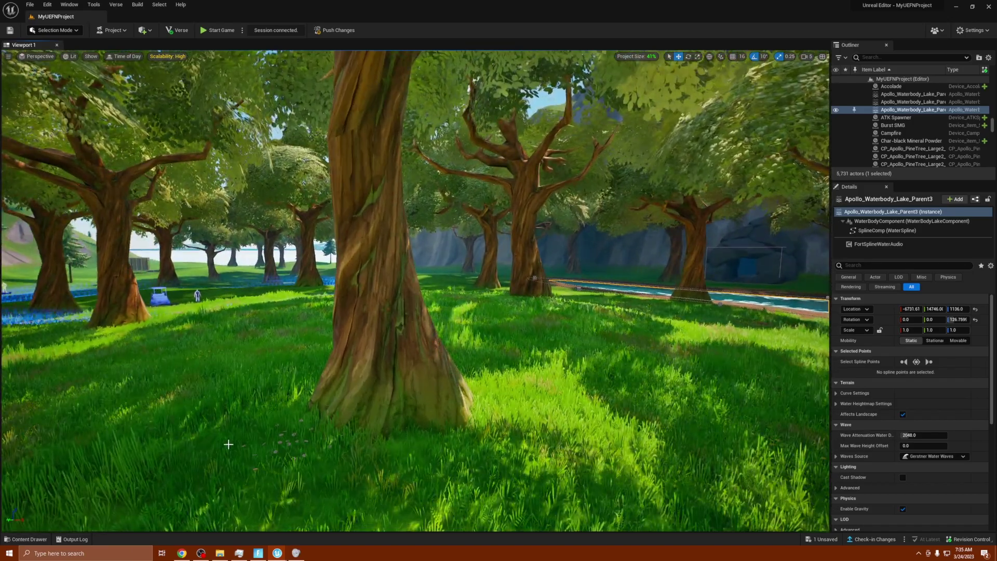
pyautogui.moveTo(229, 444); pyautogui.dragTo(197, 444, button='right')
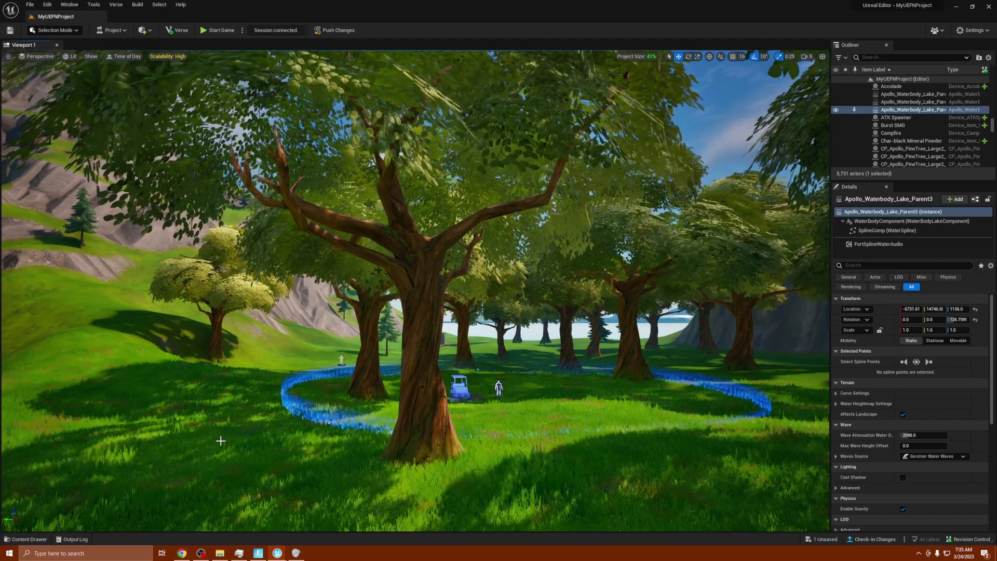
# Expand the Fortnite Environment folder in the content library, check the Water device's description, and go back to the forest view
pyautogui.click(26, 539)
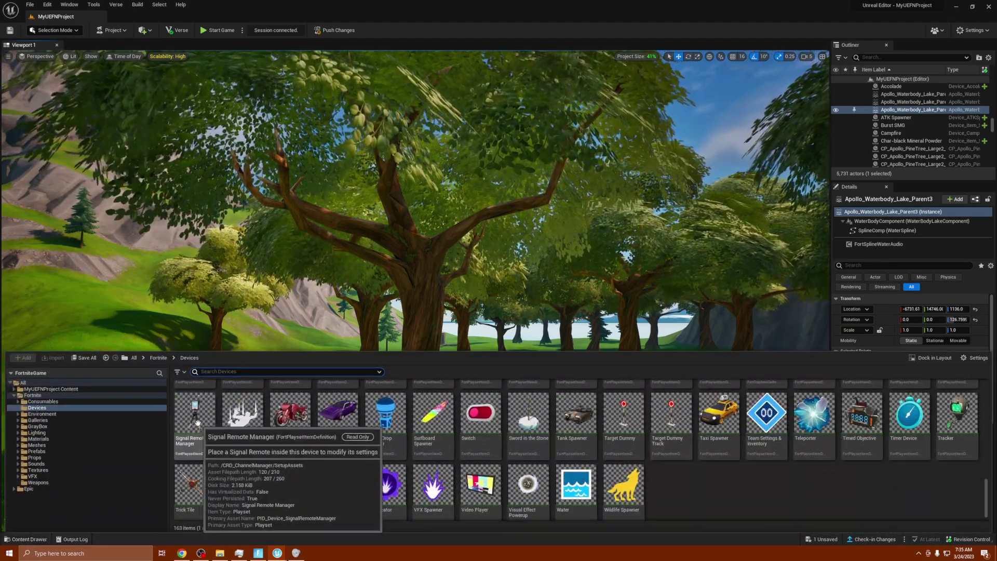
pyautogui.click(199, 476)
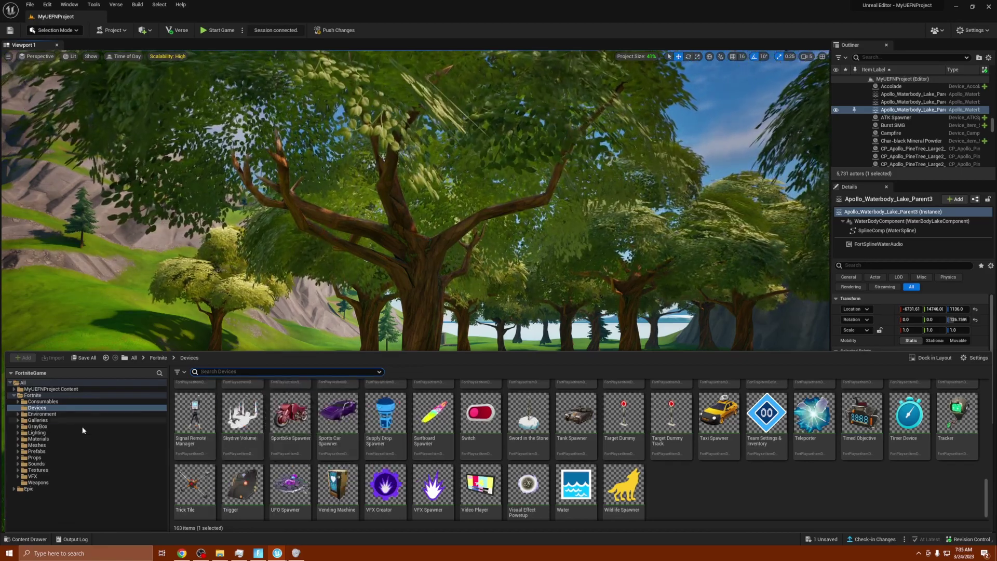
pyautogui.click(18, 414)
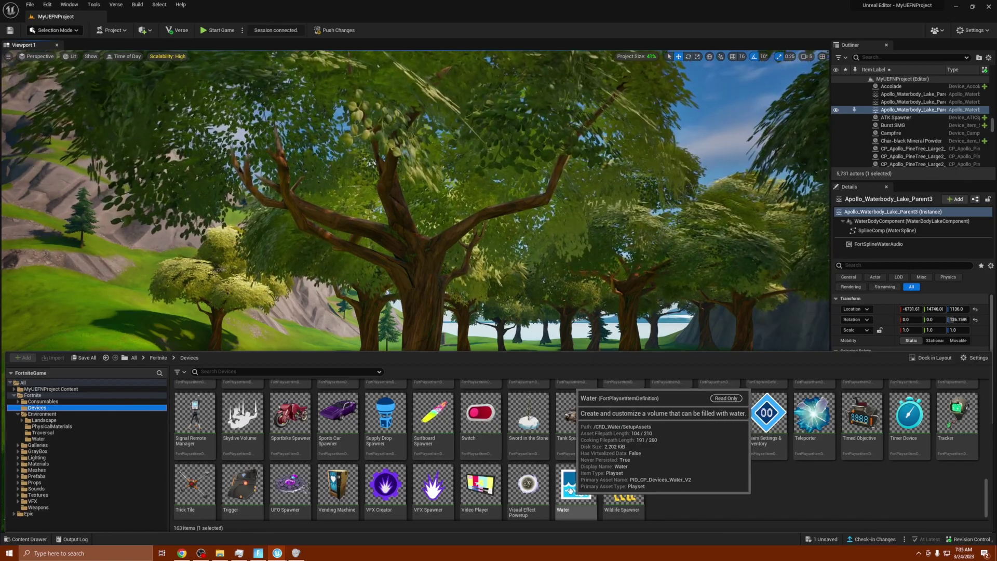
pyautogui.moveTo(545, 278); pyautogui.dragTo(533, 317)
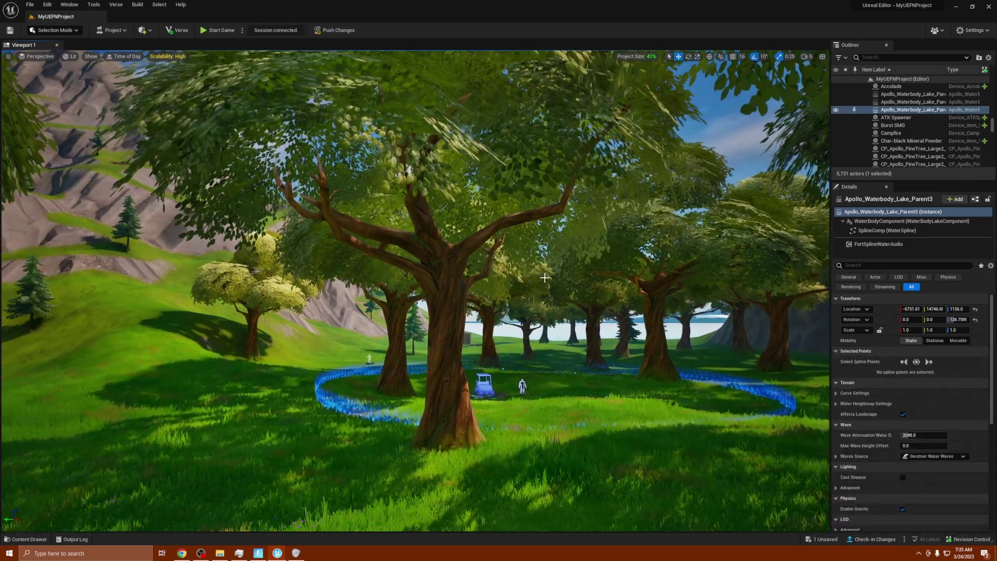